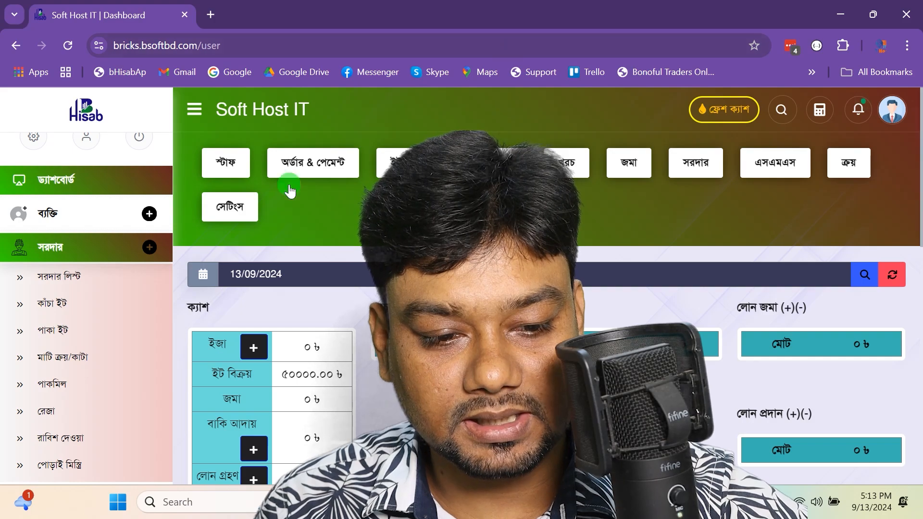
Step: Look through the customer and supplier entries under ব্যক্তি and the full set of entries under সরদার
click(142, 222)
click(125, 246)
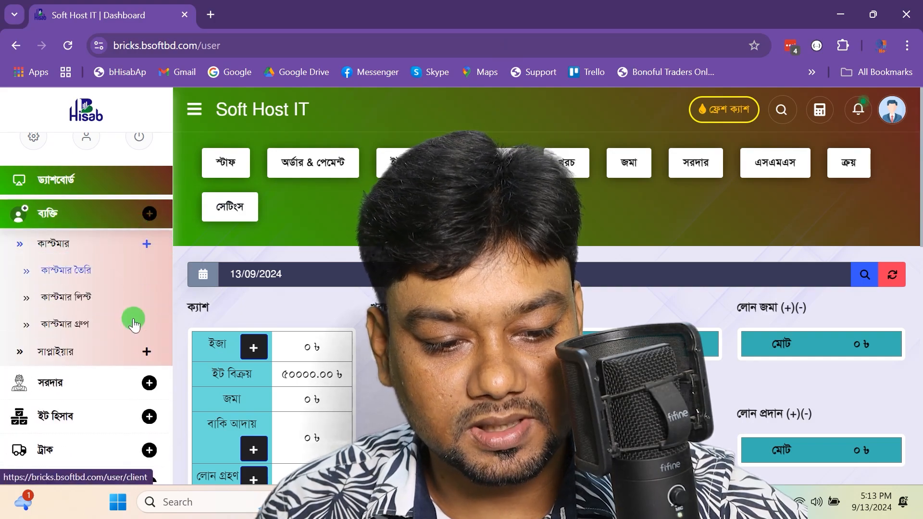
click(131, 346)
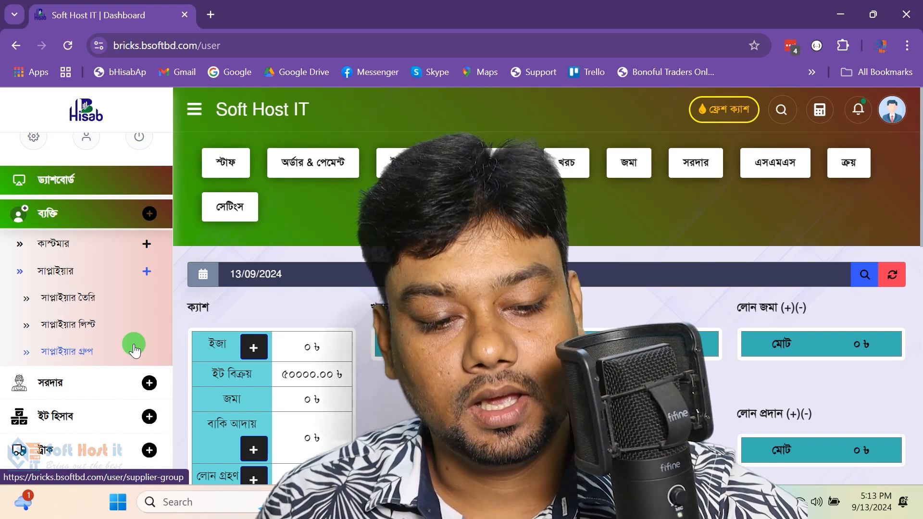
scroll(132, 336, down, 3)
click(126, 240)
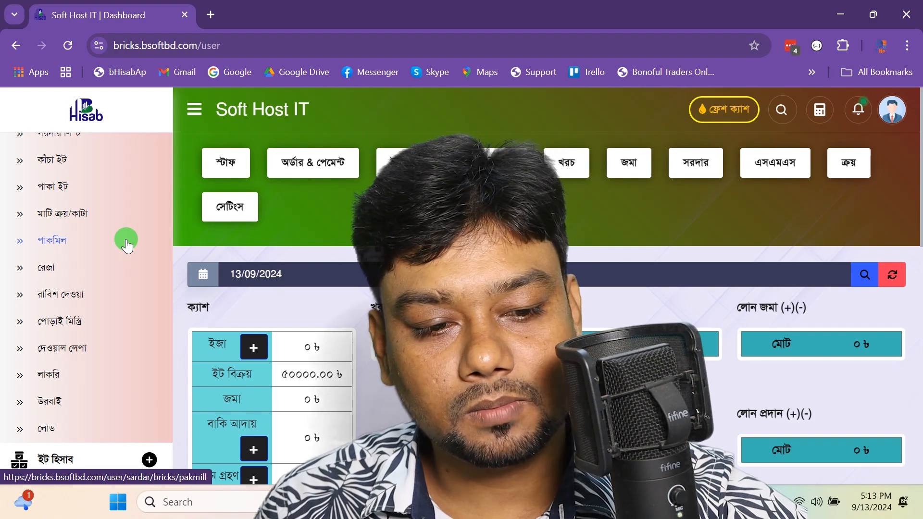
scroll(126, 244, up, 2)
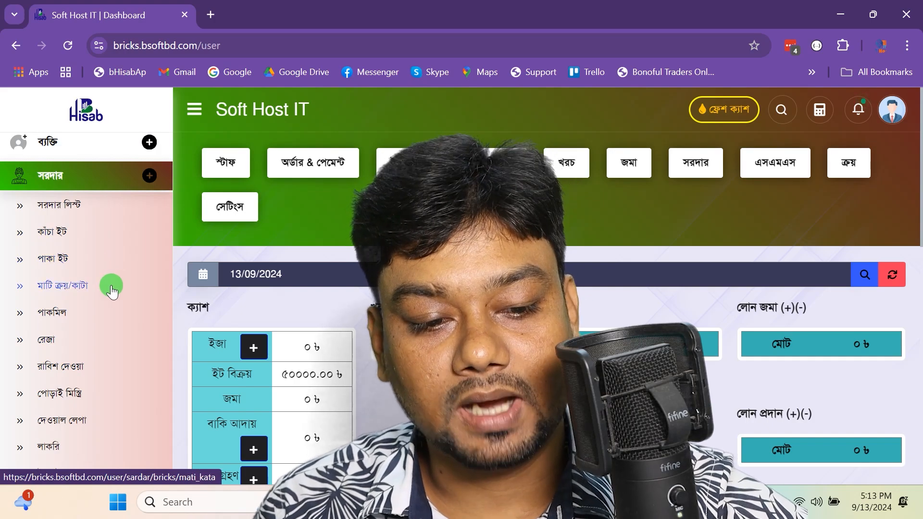
scroll(111, 289, down, 2)
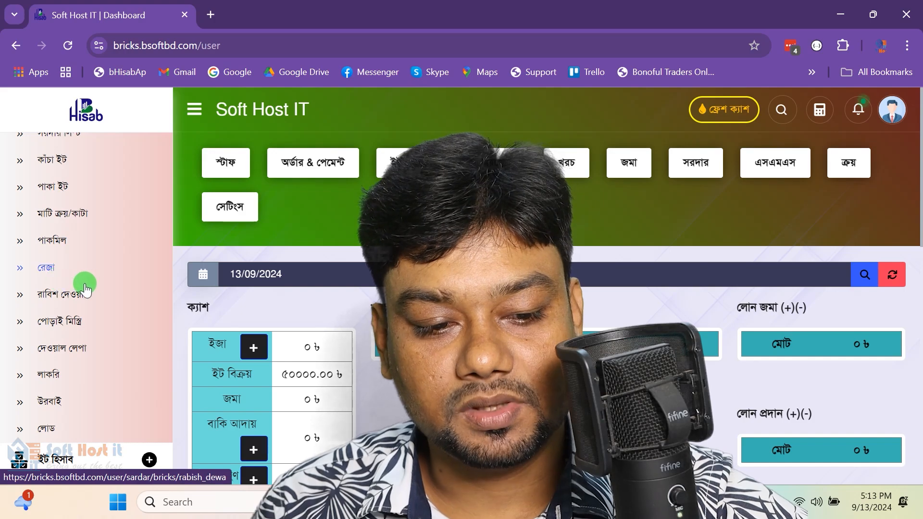
scroll(93, 304, down, 2)
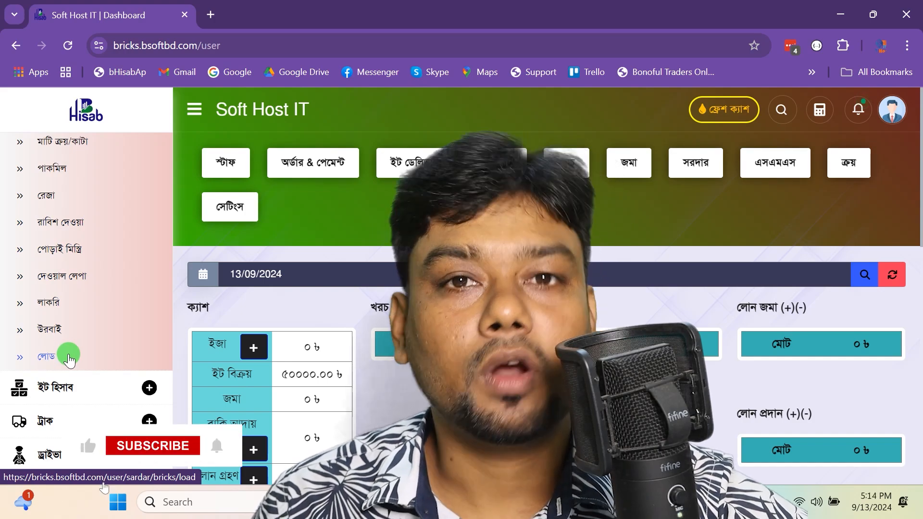
scroll(70, 359, up, 5)
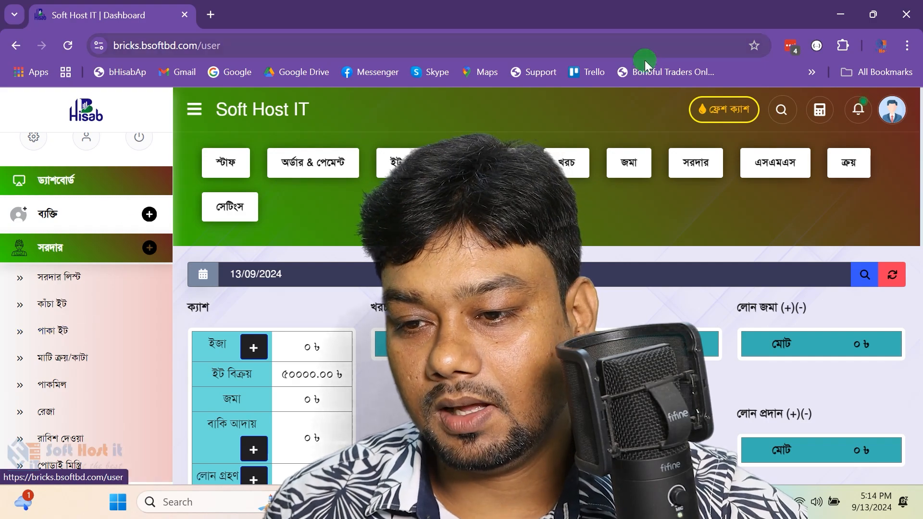
Step: Sign out and sign back in with the copied admin username and password
click(893, 108)
click(830, 366)
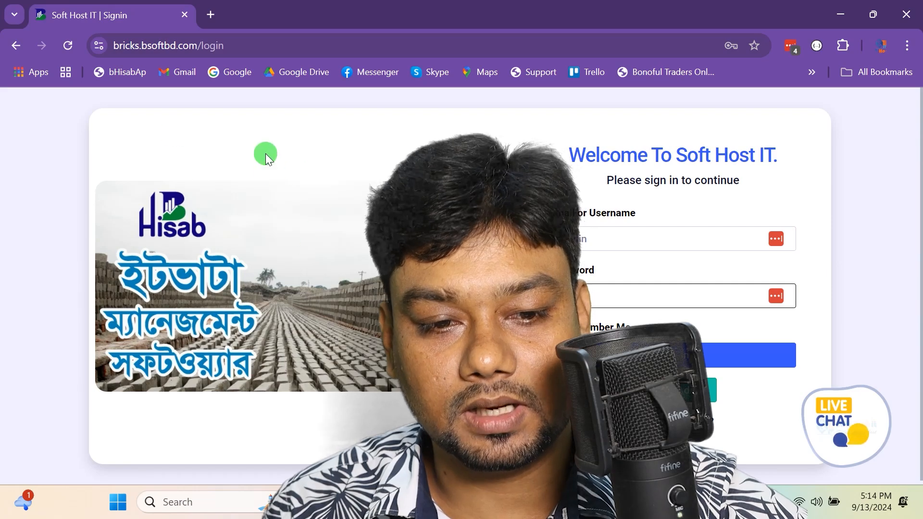
drag(222, 43, 98, 44)
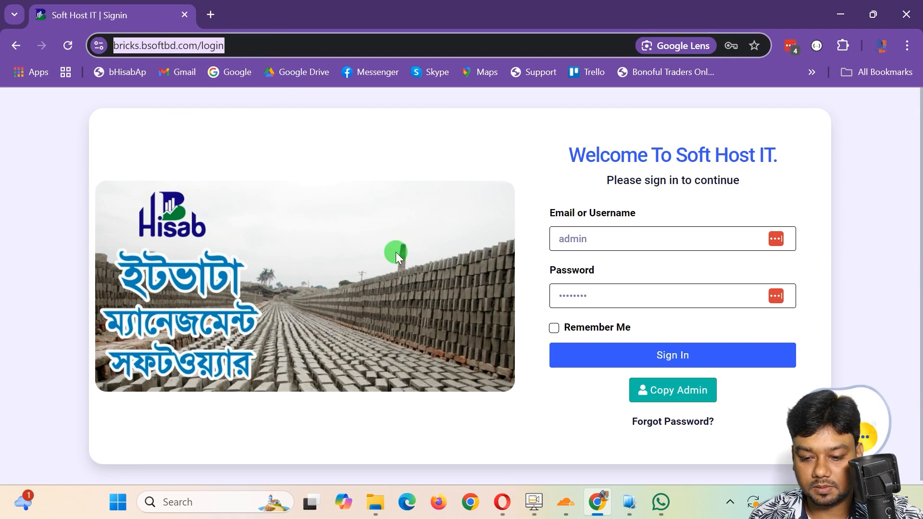
click(679, 398)
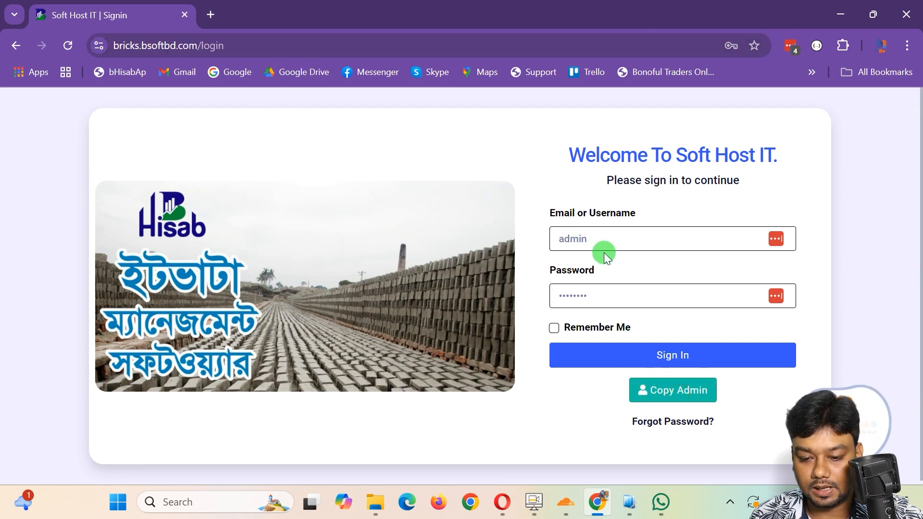
click(674, 354)
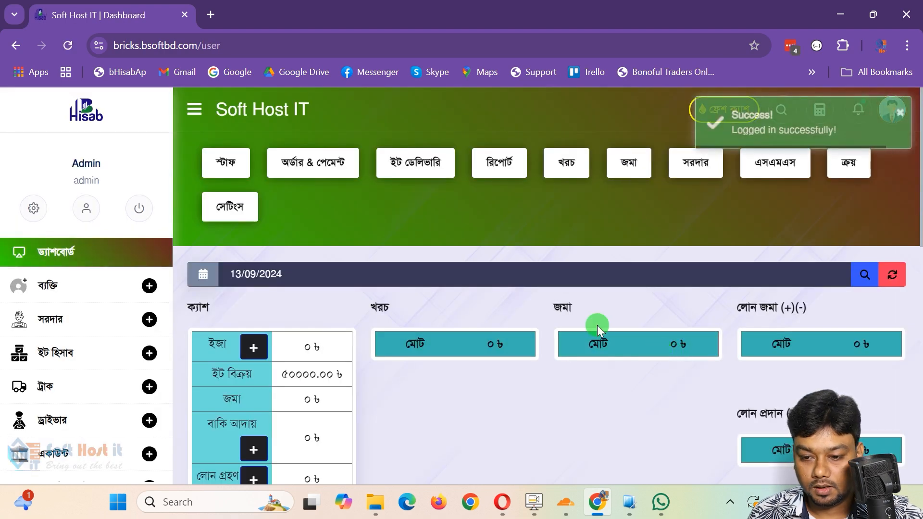
Step: Open the সরদার লিস্ট page
click(586, 265)
scroll(120, 317, down, 2)
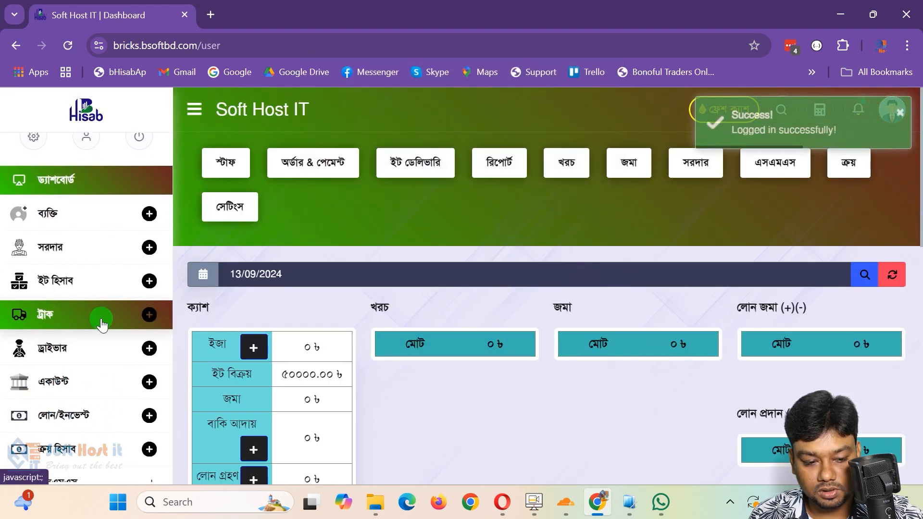
click(98, 259)
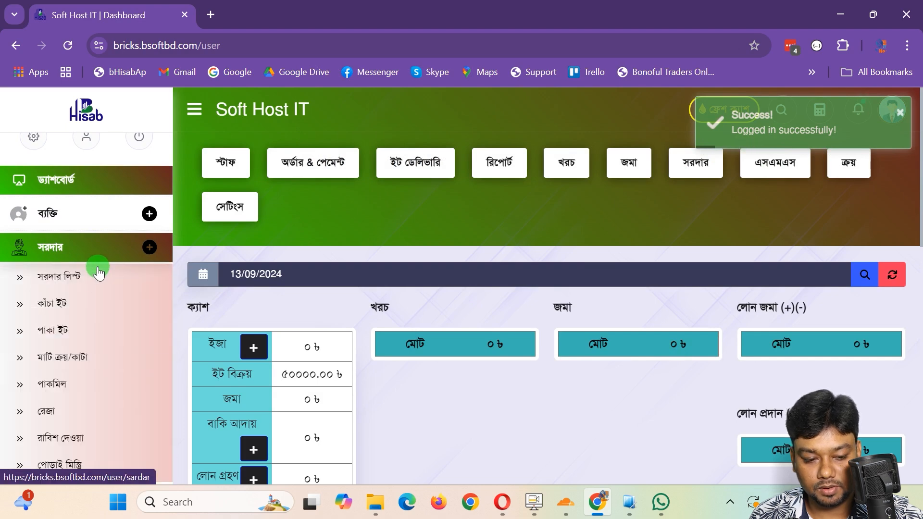
click(94, 280)
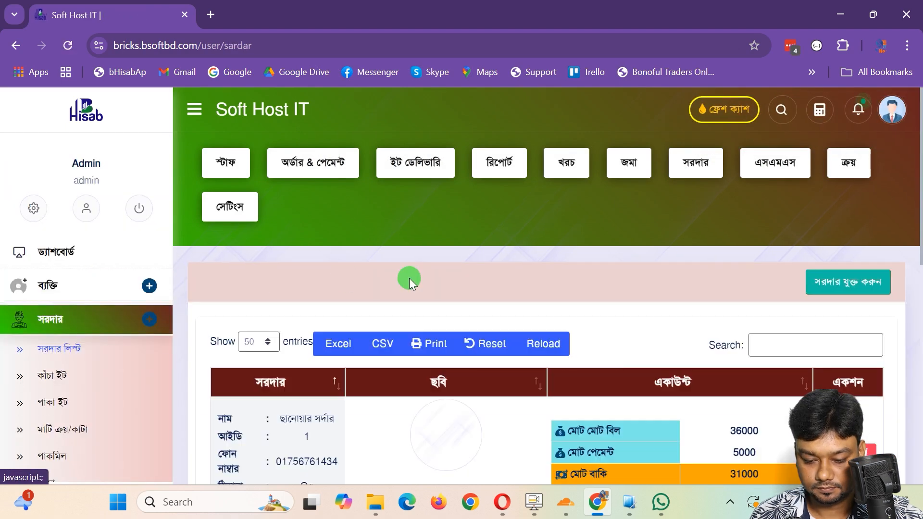
Step: Examine the sardar list, including each sardar's contact details, photo and account figures
mouse_move(533, 501)
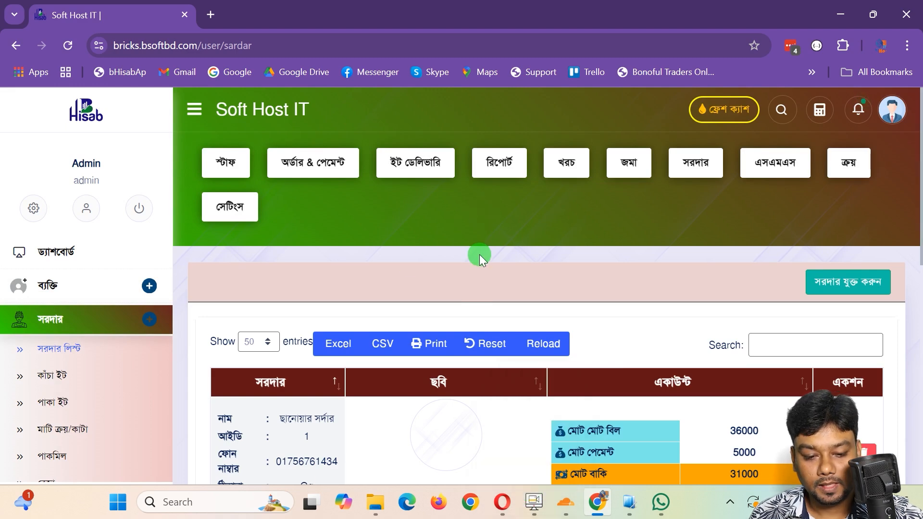
scroll(479, 255, down, 7)
scroll(693, 232, down, 3)
scroll(698, 235, up, 4)
scroll(701, 239, down, 4)
scroll(702, 240, up, 10)
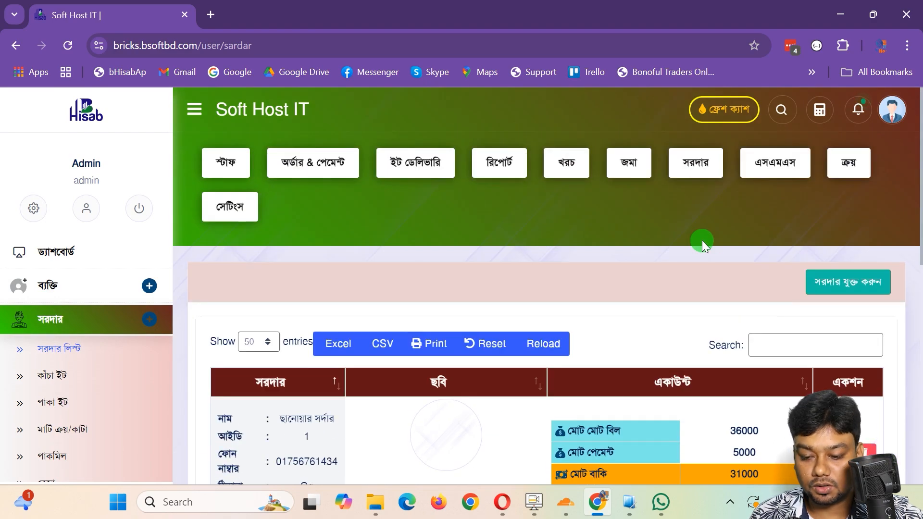
scroll(701, 240, down, 3)
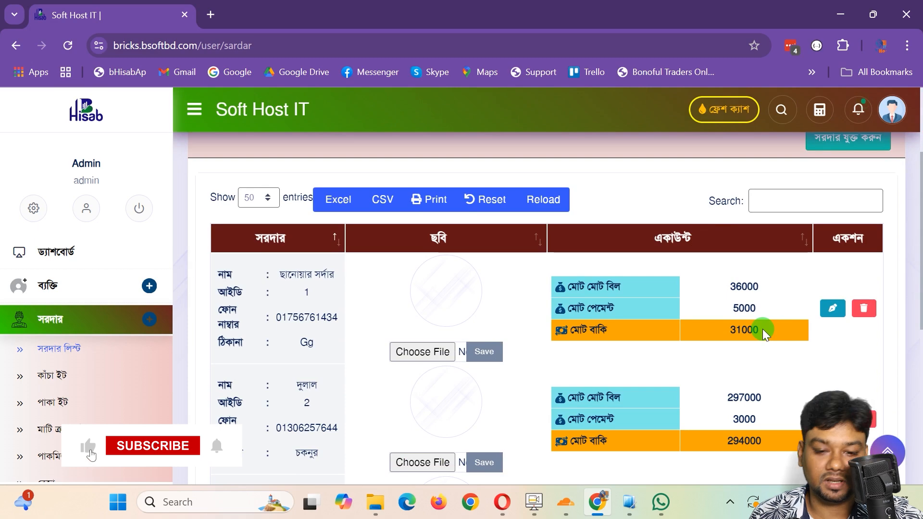
scroll(721, 325, up, 3)
scroll(690, 323, down, 2)
scroll(651, 317, down, 1)
Step: Add a new sardar with a name, phone number and address, without a photo, and save the record
click(848, 139)
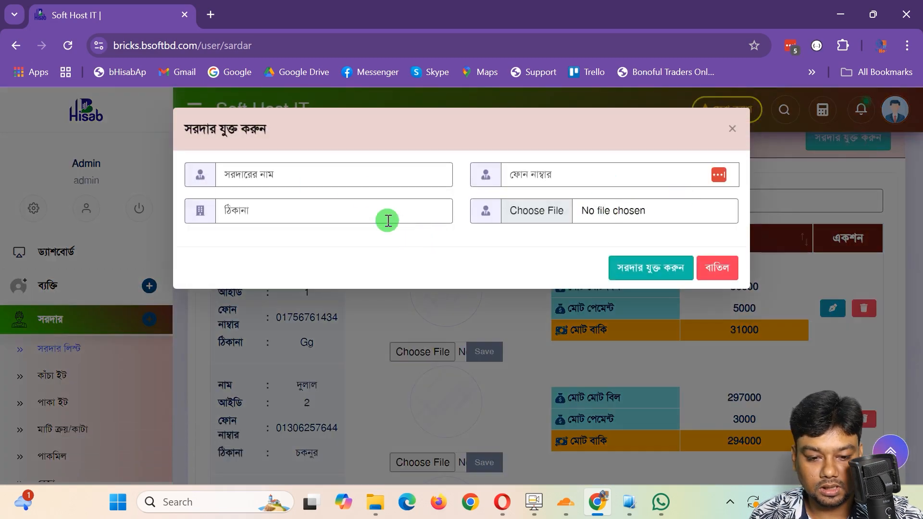
click(356, 176)
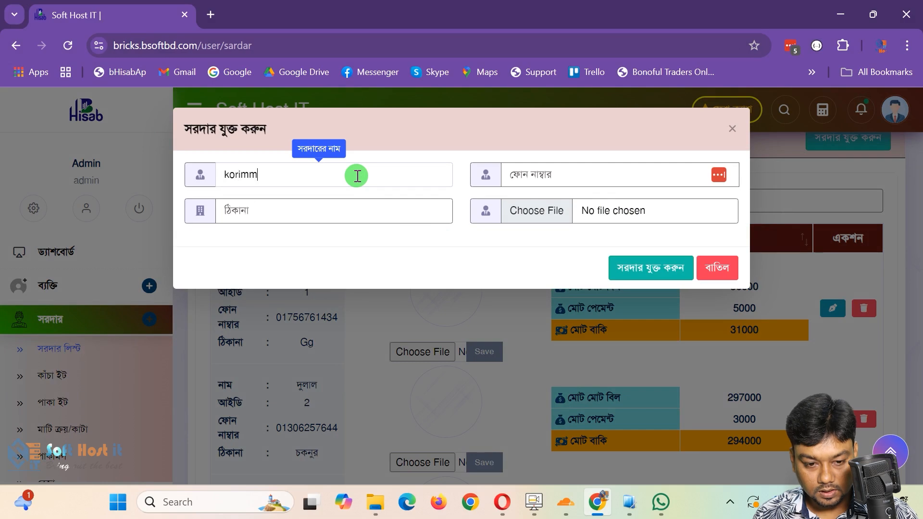
key(Tab)
drag(359, 178, 159, 229)
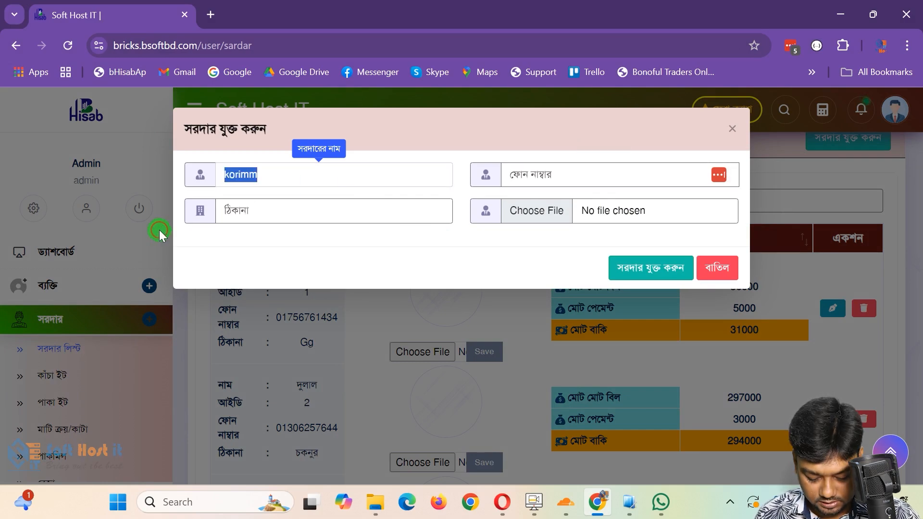
text(karim)
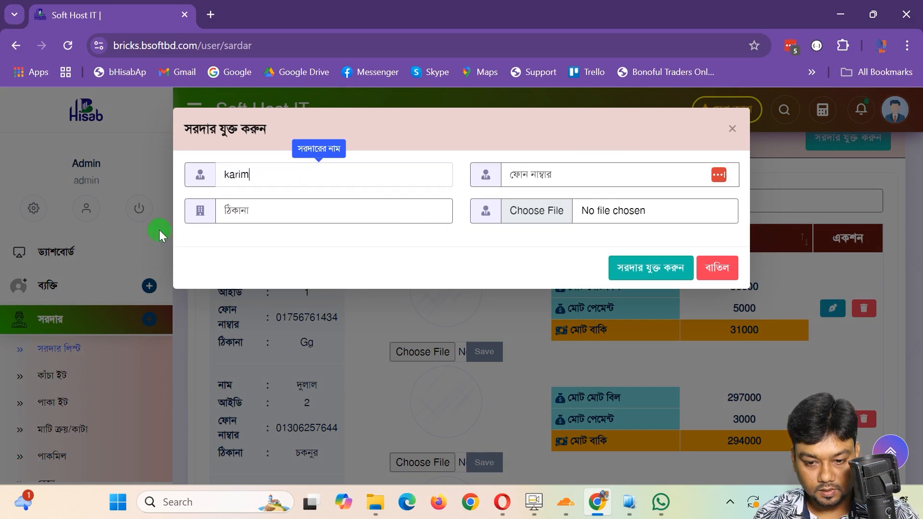
key(Tab)
text(4545454)
click(254, 206)
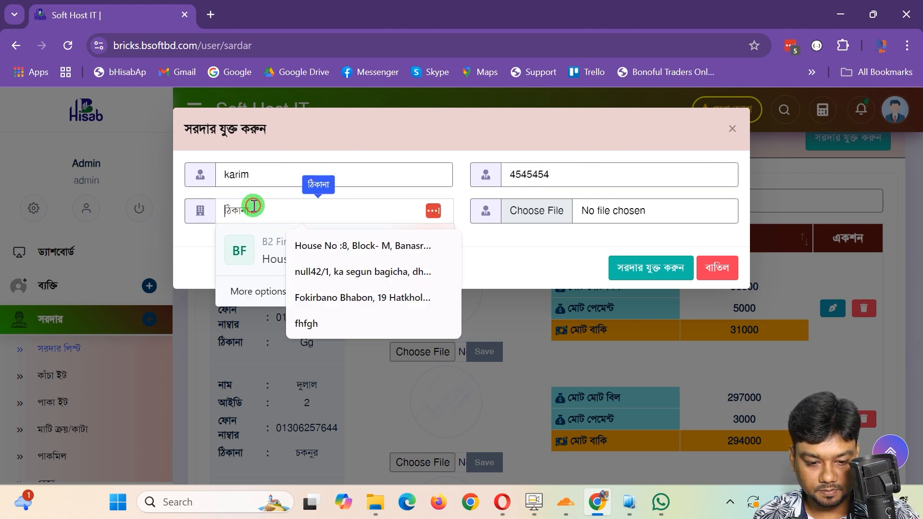
text(Dhaka)
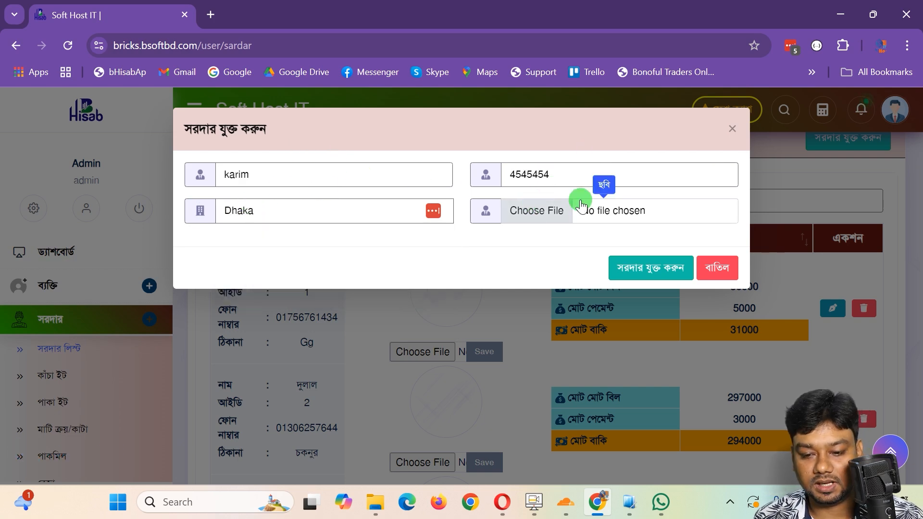
click(643, 270)
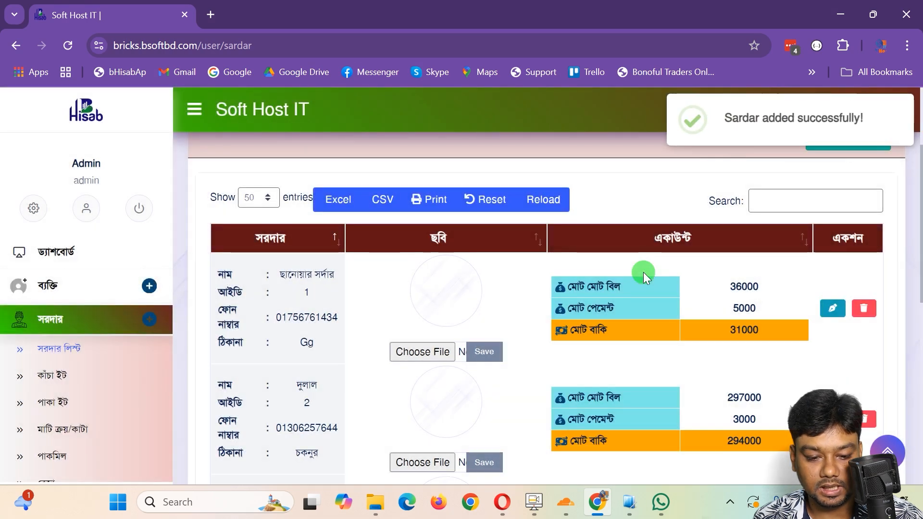
Step: Open the কাঁচা ইট page under সরদার and look over its filters and recorded entries
scroll(595, 334, down, 8)
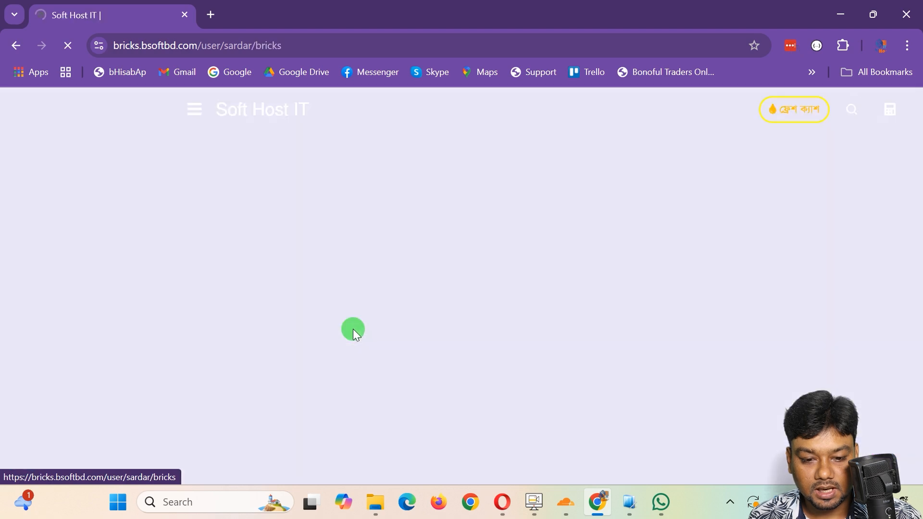
scroll(448, 316, down, 4)
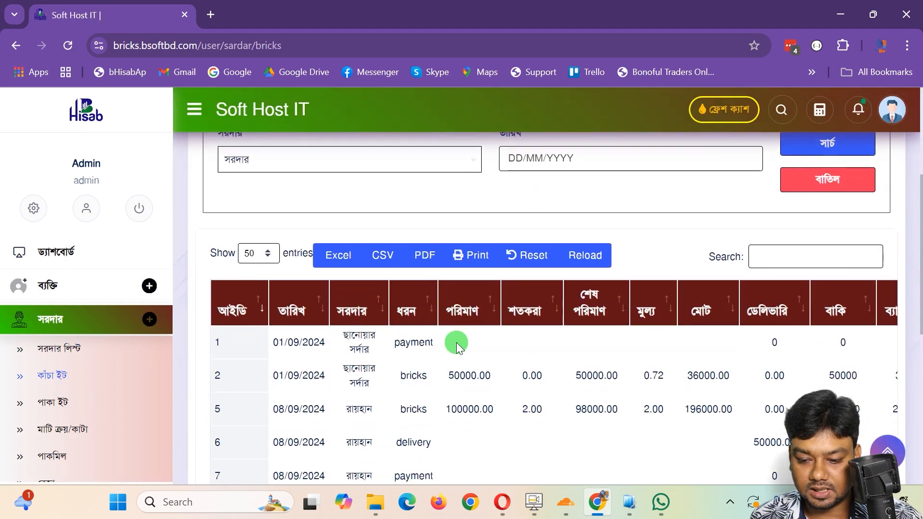
scroll(451, 329, up, 5)
scroll(623, 373, down, 3)
scroll(660, 365, up, 2)
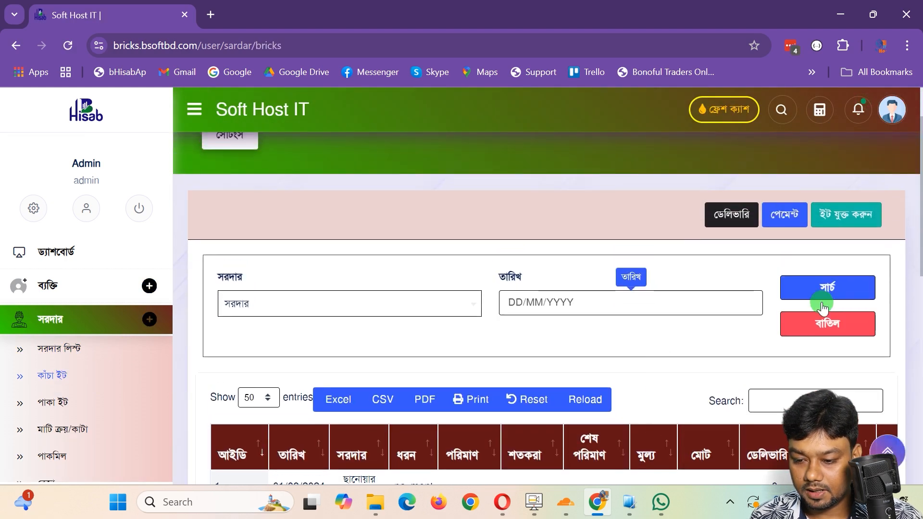
Step: Fill in a new কাঁচা ইট entry for the newly added sardar with quantity 100000, শতকরা 3 and price 1.5
click(841, 223)
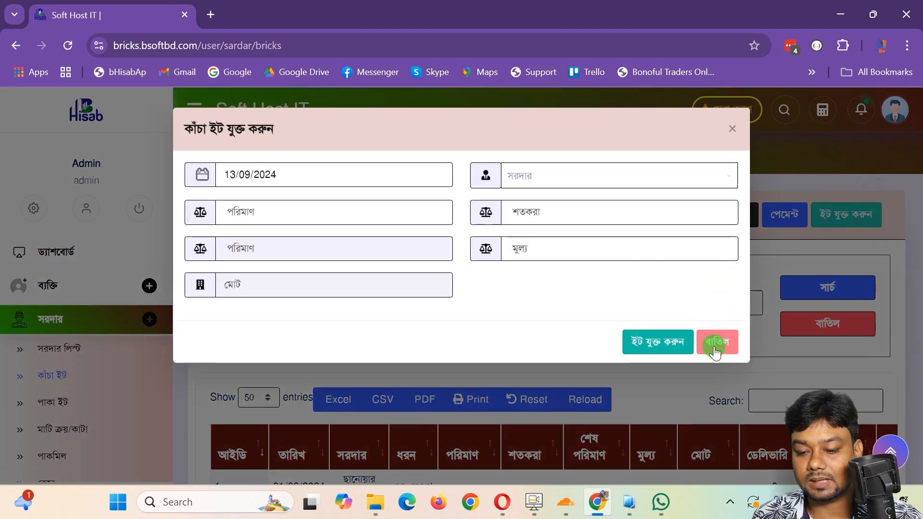
click(718, 383)
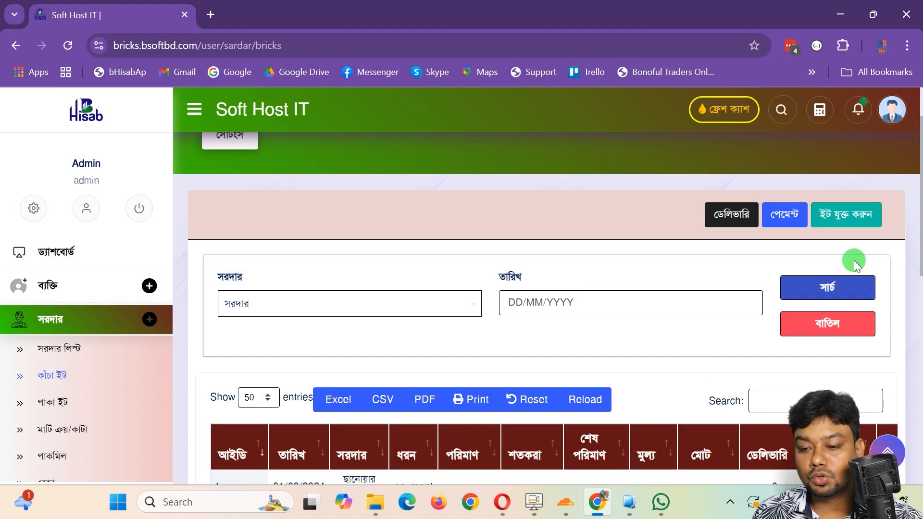
click(844, 214)
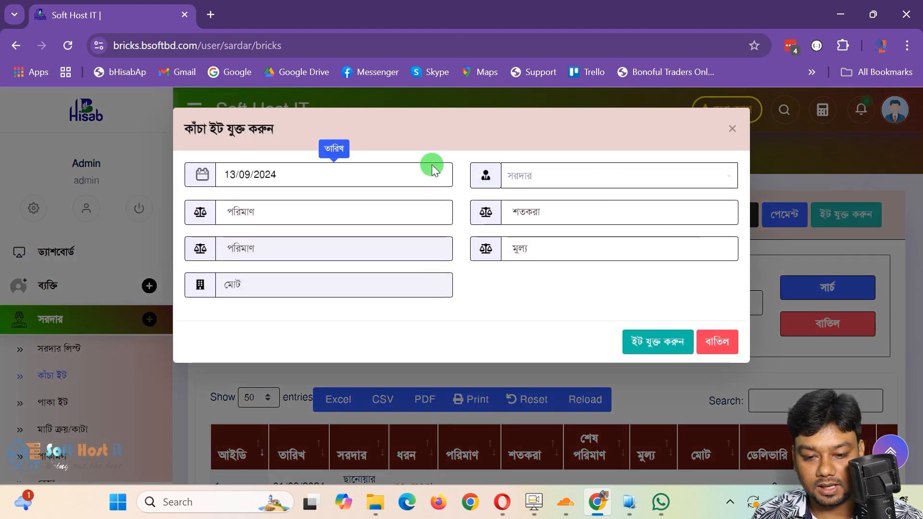
click(571, 174)
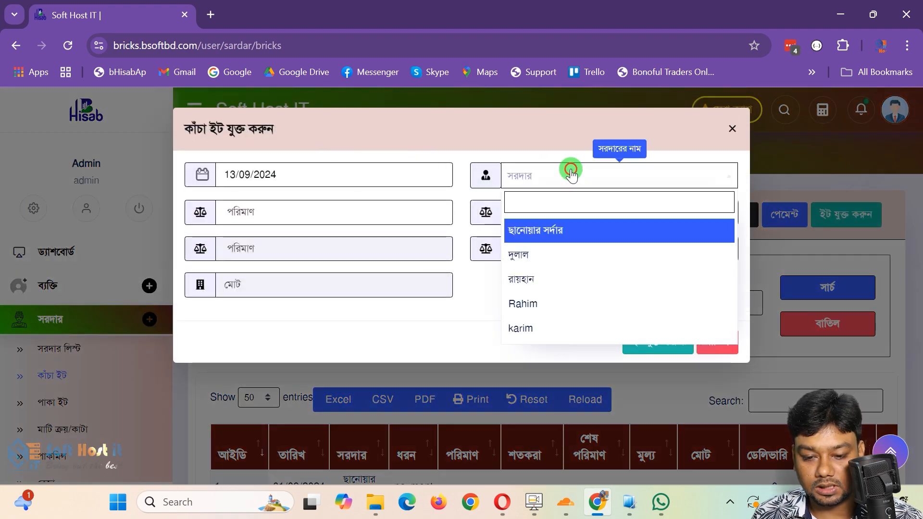
click(549, 328)
click(276, 214)
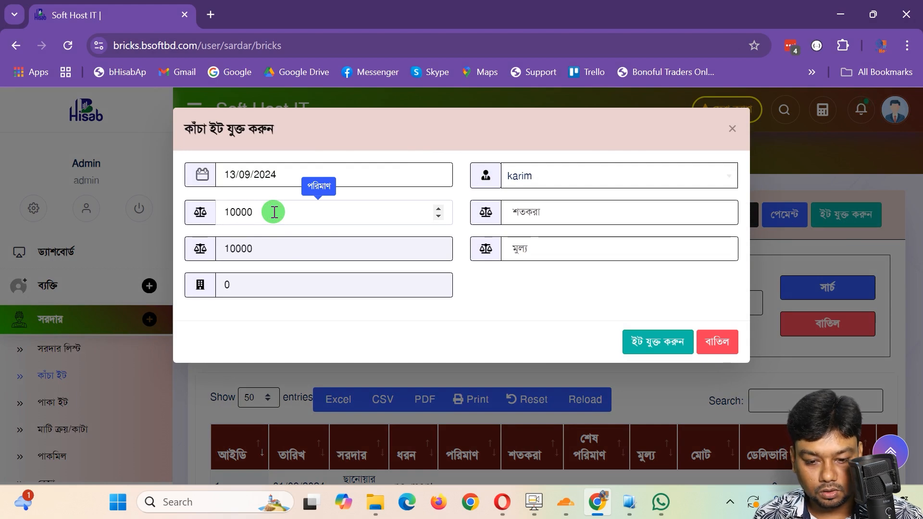
click(539, 208)
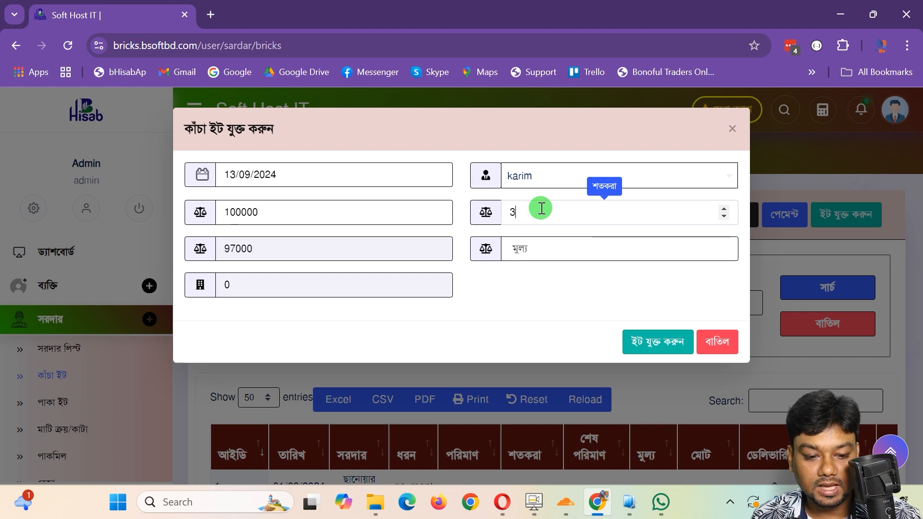
click(367, 264)
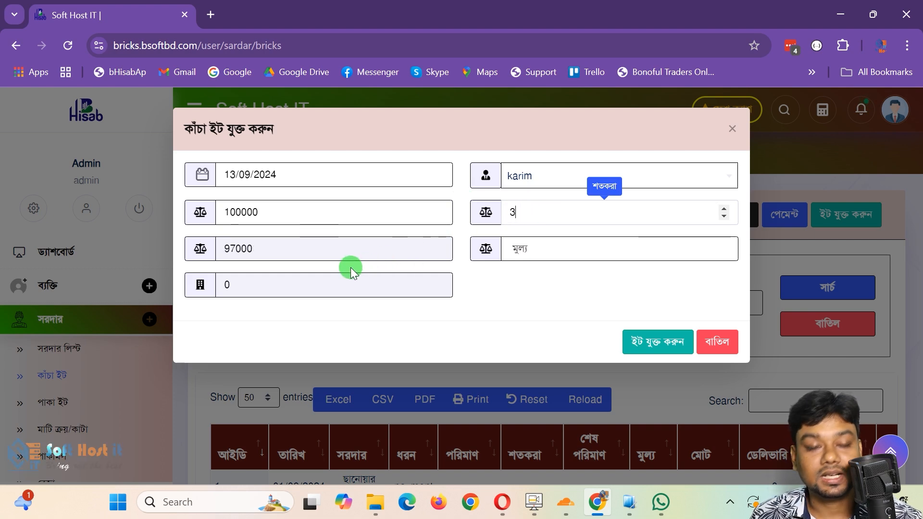
click(568, 245)
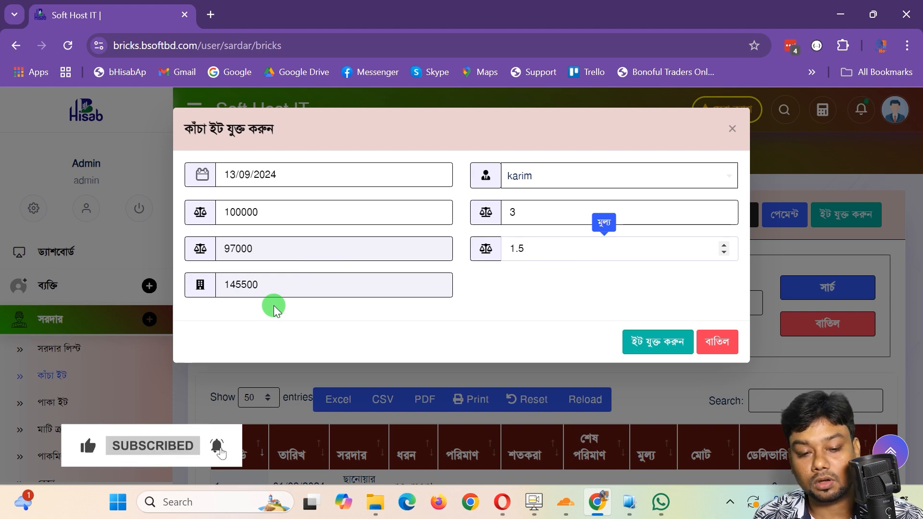
Step: Save the raw brick entry and filter the কাঁচা ইট list by the newly added sardar
click(636, 343)
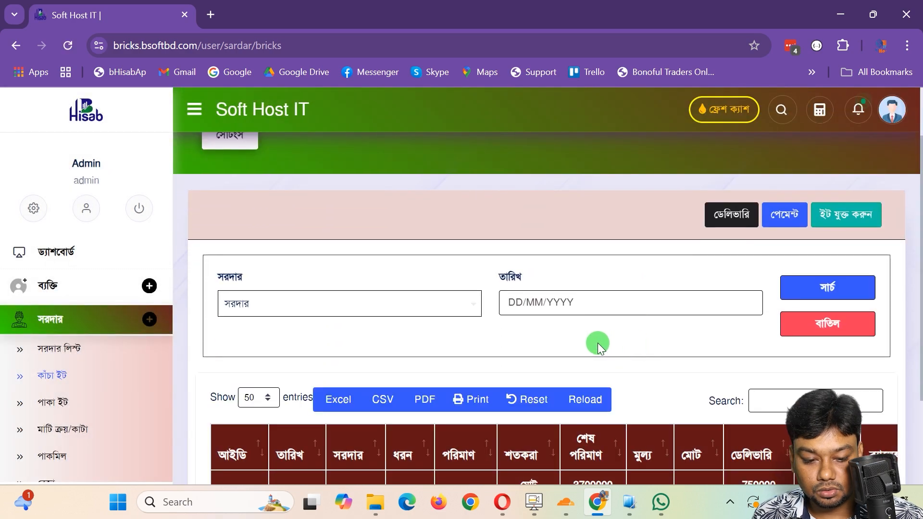
scroll(480, 303, down, 4)
scroll(553, 303, up, 4)
click(308, 306)
click(264, 275)
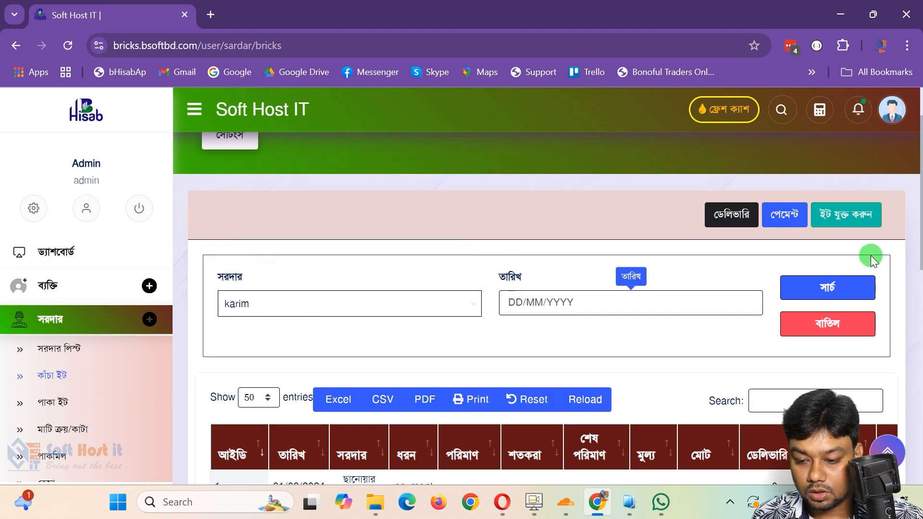
click(808, 289)
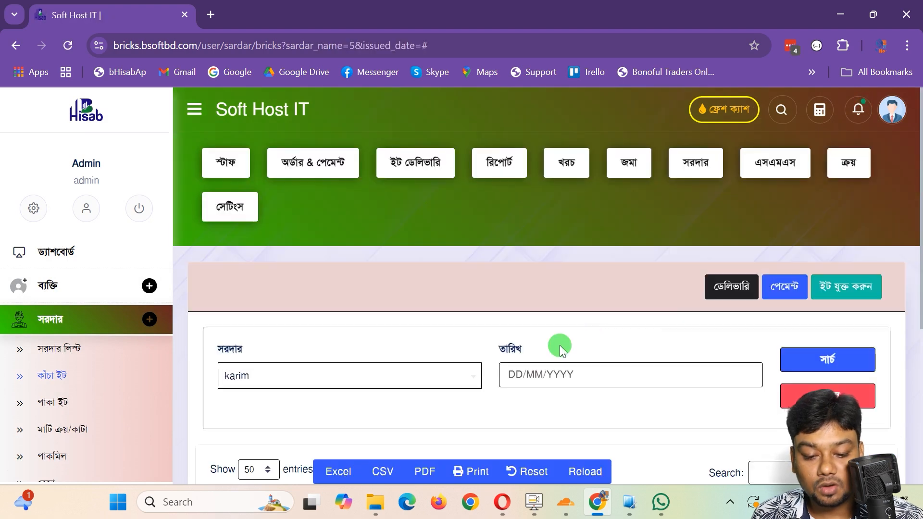
scroll(559, 345, down, 5)
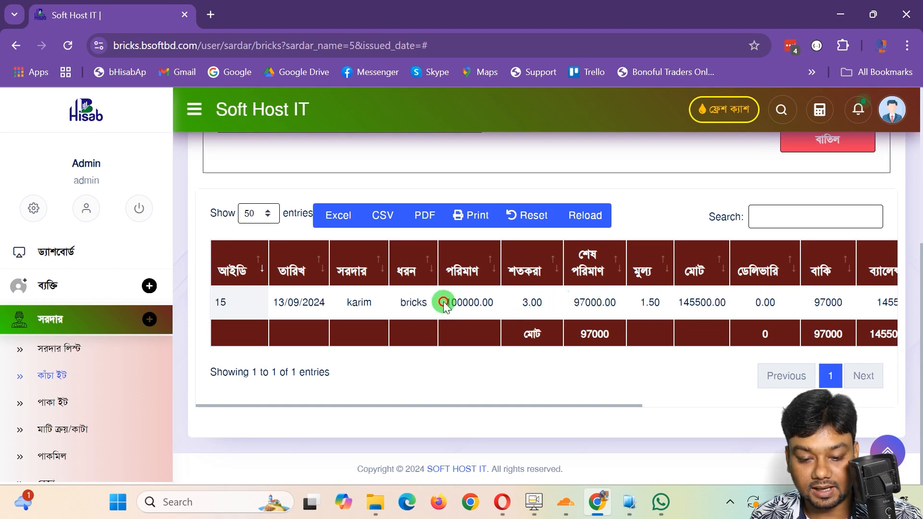
Step: Examine the new brick entry's শতকরা, শেষ পরিমাণ, মূল্য, মোট, ডেলিভারি, payment and বাকি figures
click(537, 304)
click(575, 301)
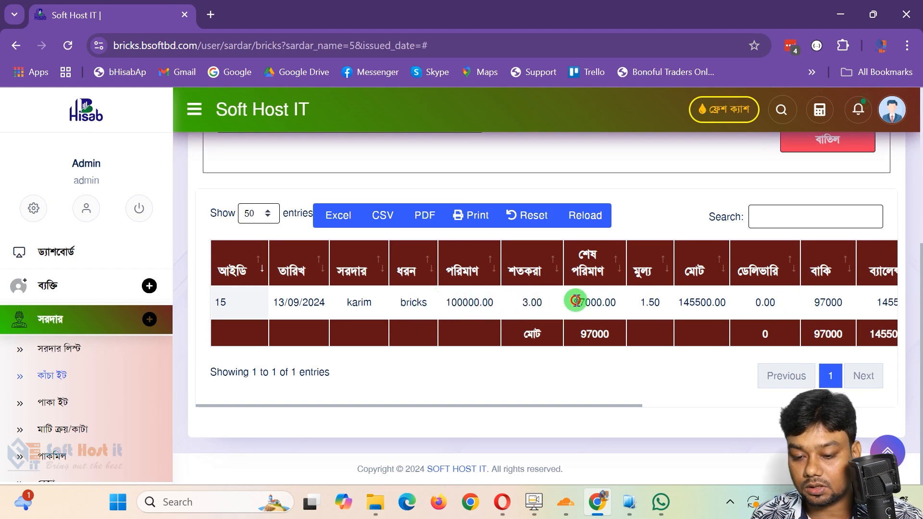
click(643, 297)
drag(683, 302, 759, 304)
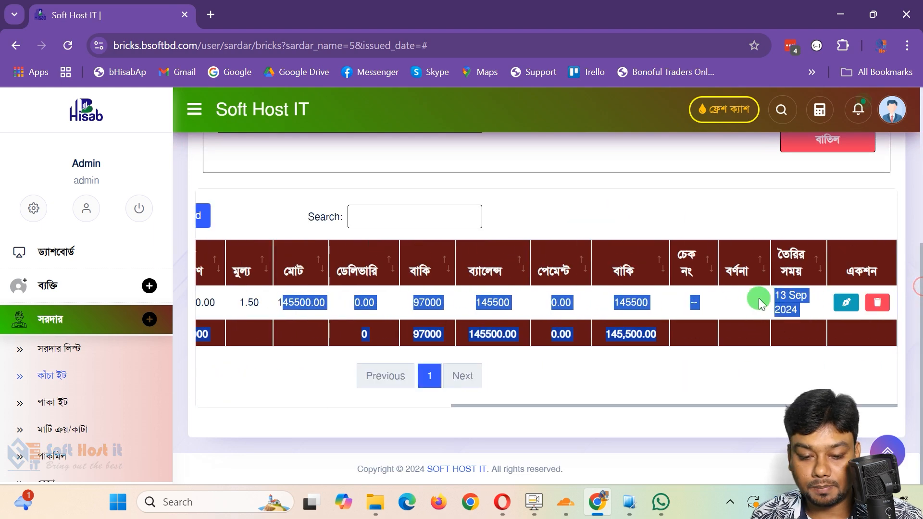
click(528, 307)
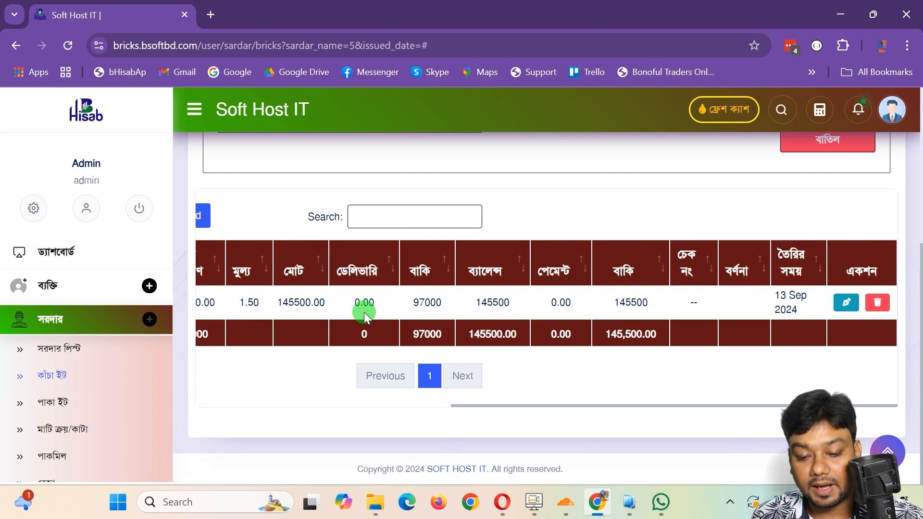
drag(726, 302, 410, 303)
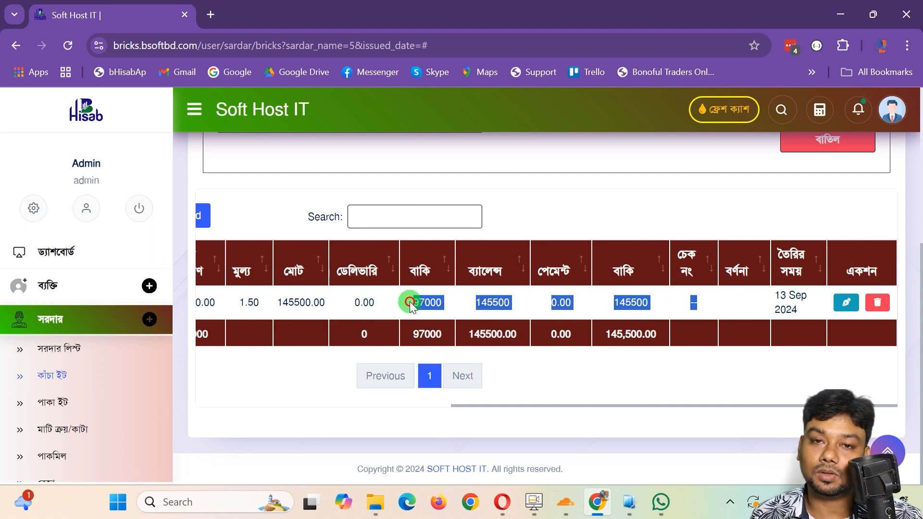
click(510, 307)
drag(655, 297, 125, 330)
scroll(495, 278, up, 3)
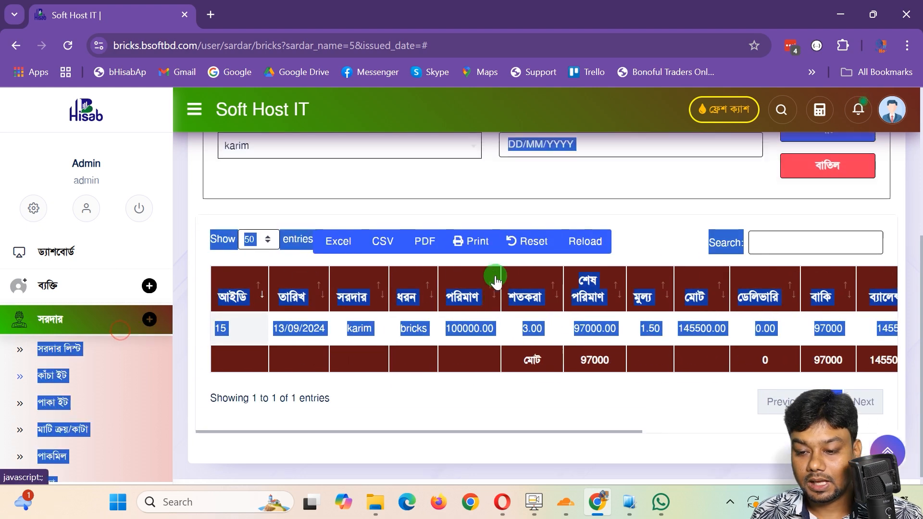
click(723, 254)
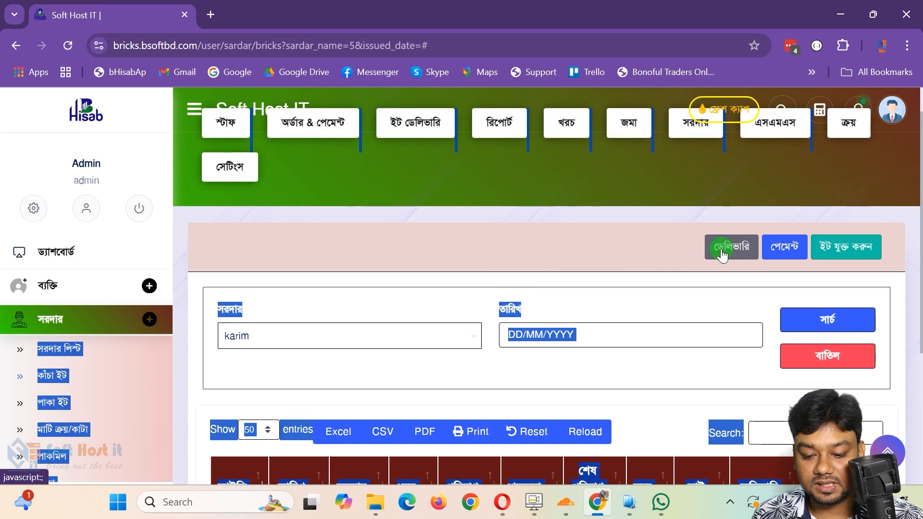
scroll(577, 376, down, 3)
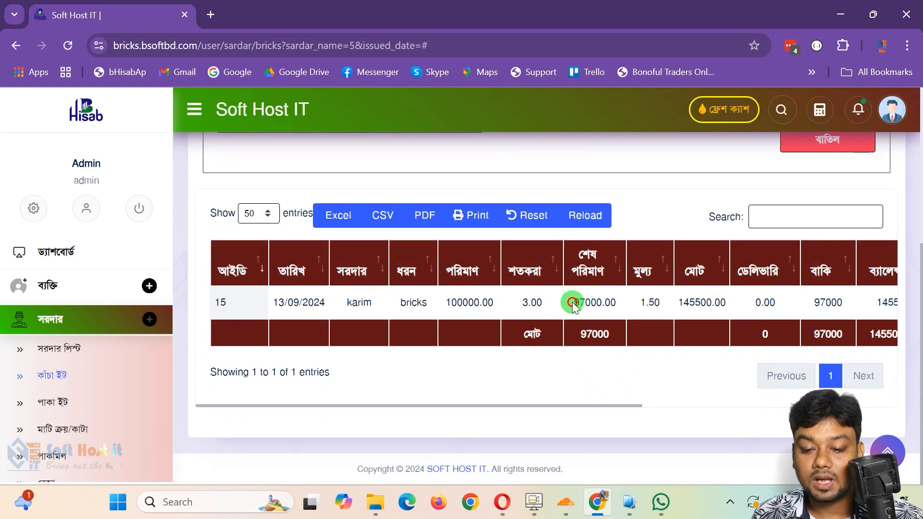
drag(573, 303, 614, 306)
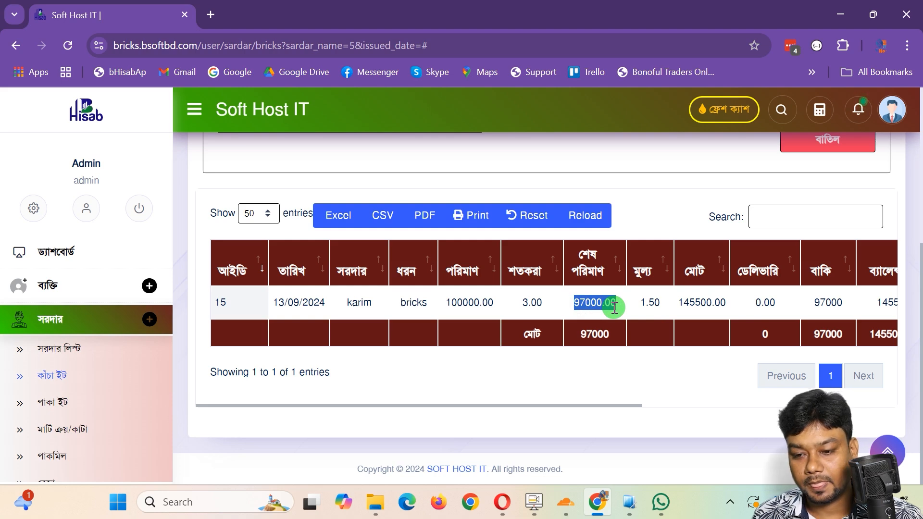
Step: Record a ডেলিভারি of 50000 bricks for the newly added sardar and submit it
scroll(615, 307, up, 4)
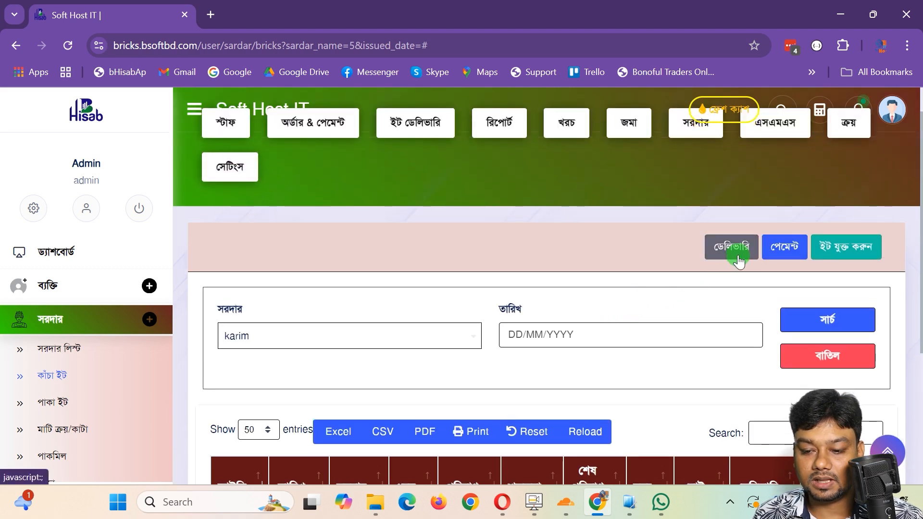
click(739, 260)
click(410, 214)
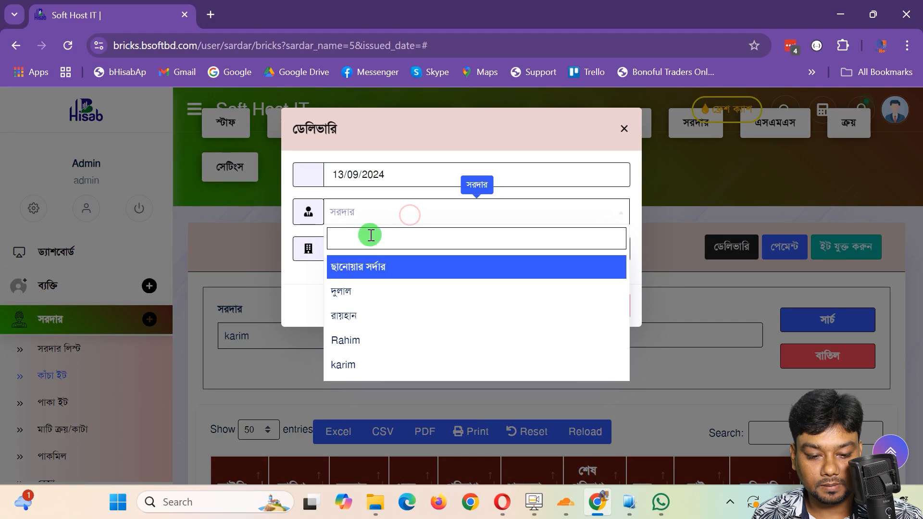
click(339, 366)
click(347, 249)
text(50000)
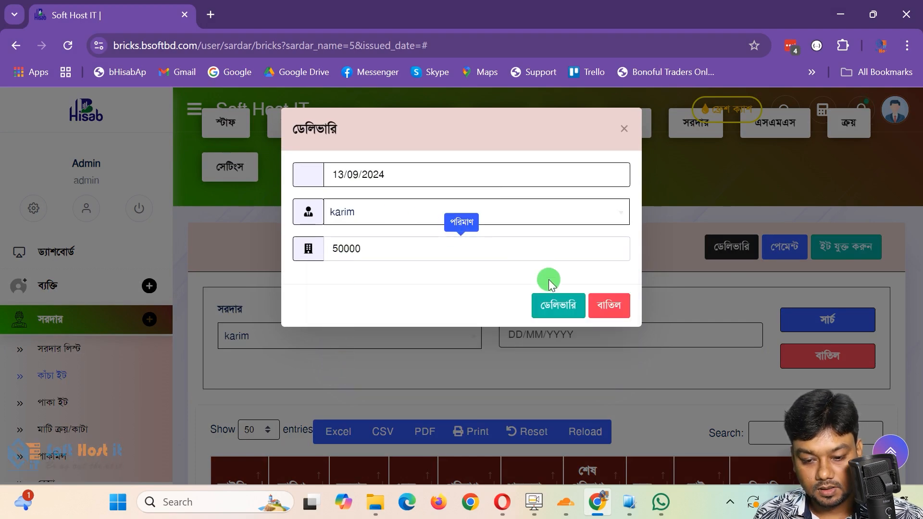
click(551, 307)
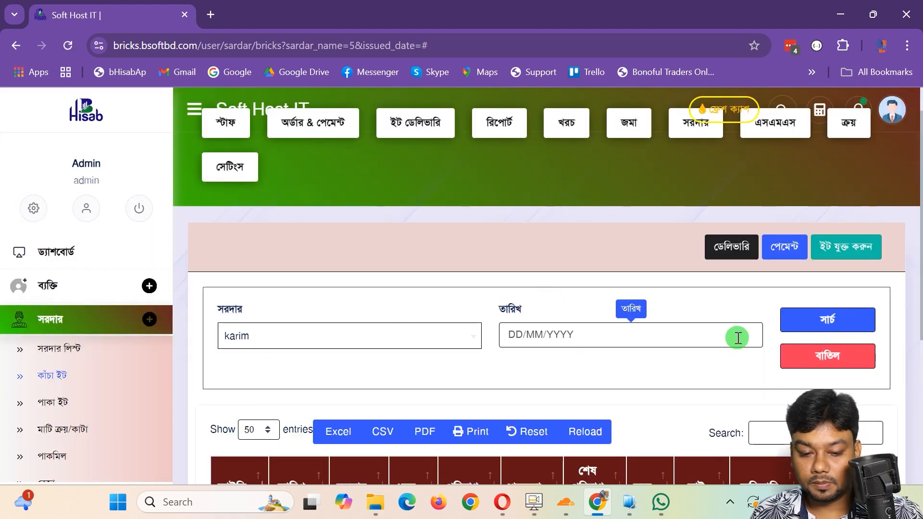
Step: Refresh the sardar's filtered list and examine the delivery row's delivered quantity, remaining bricks and outstanding balance
click(826, 317)
scroll(681, 347, down, 5)
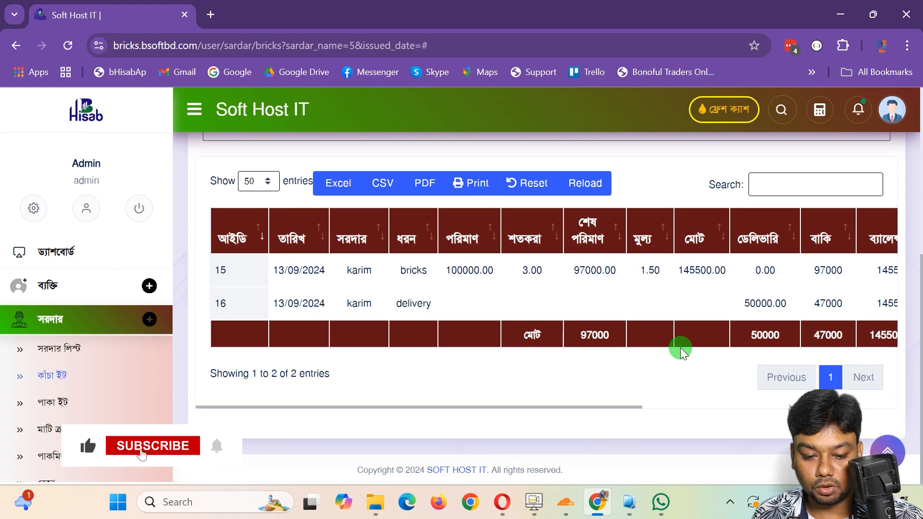
drag(402, 303, 517, 306)
drag(750, 302, 846, 317)
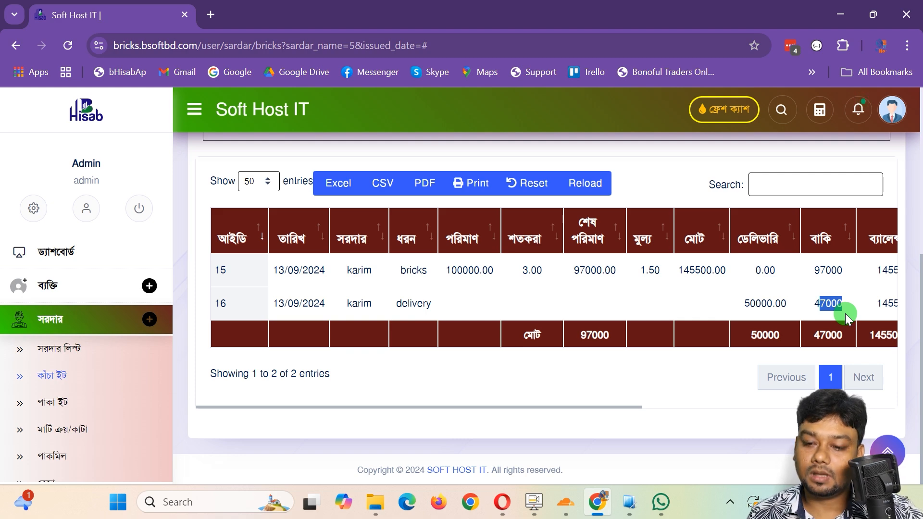
drag(826, 296, 703, 312)
click(600, 306)
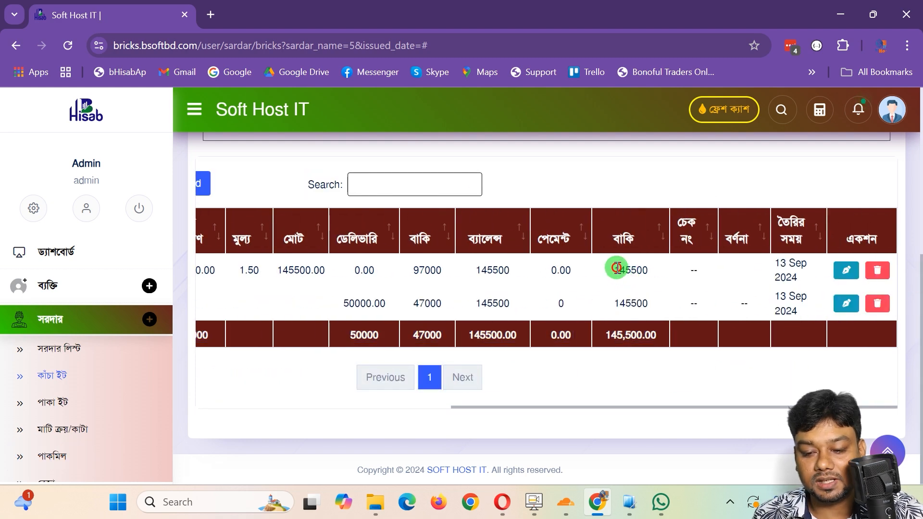
drag(616, 268, 645, 272)
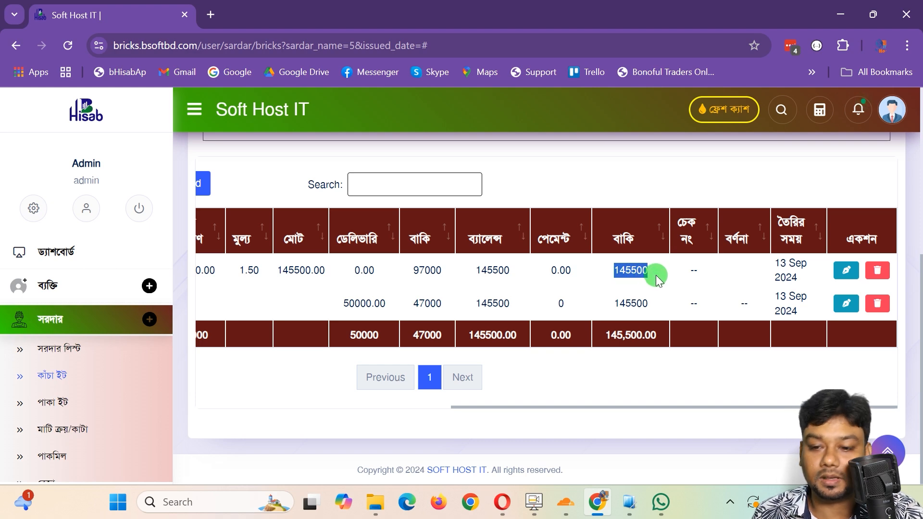
Step: Start a পেমেন্ট for the newly added sardar, paid from the Demo account
scroll(656, 275, up, 6)
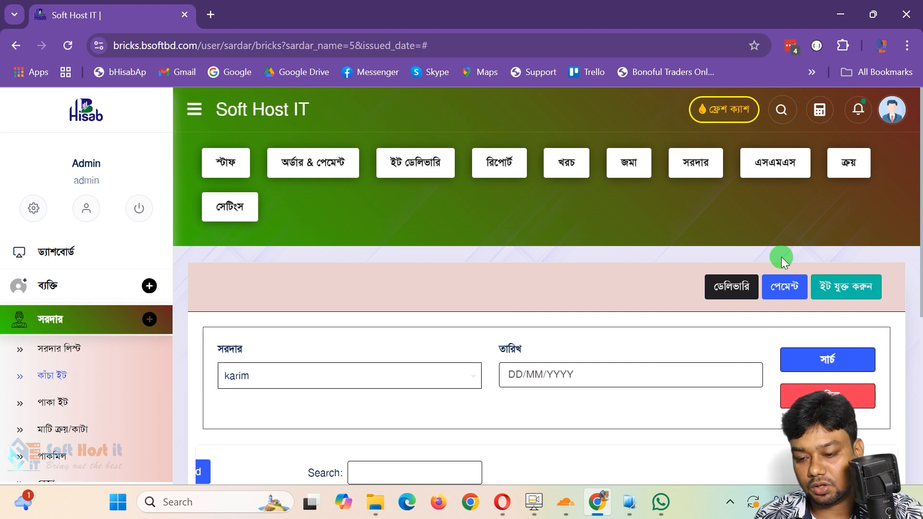
click(784, 285)
click(387, 208)
click(342, 365)
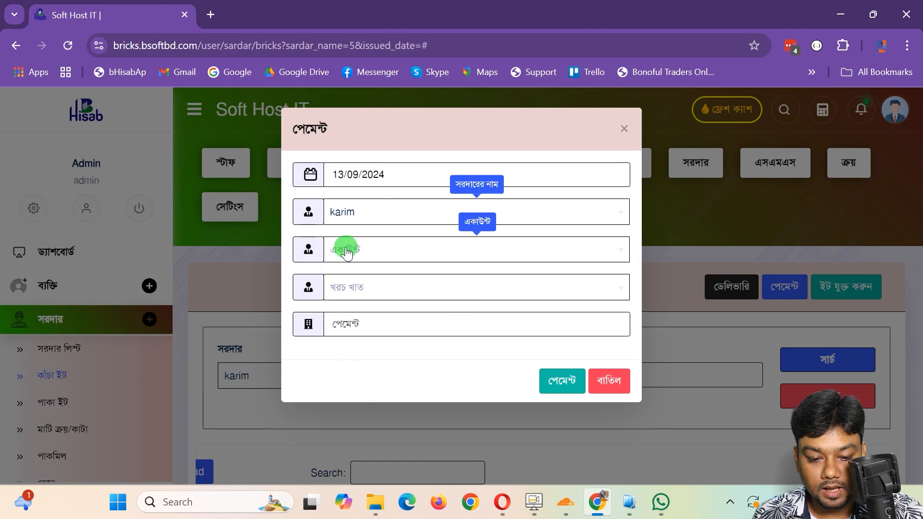
click(346, 250)
click(350, 307)
Step: Set the payment's খরচ খাত to বাজু খরচ, enter the amount 100000 and submit the payment
click(374, 288)
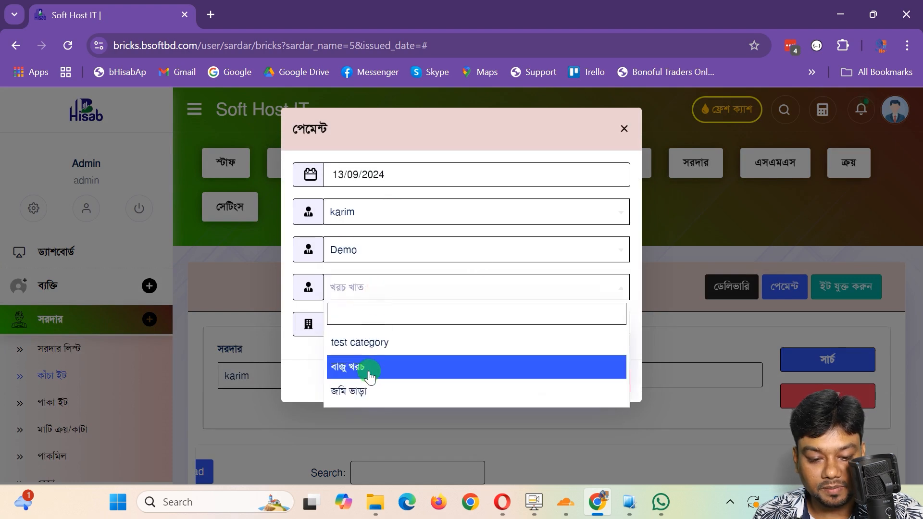
click(307, 368)
click(357, 287)
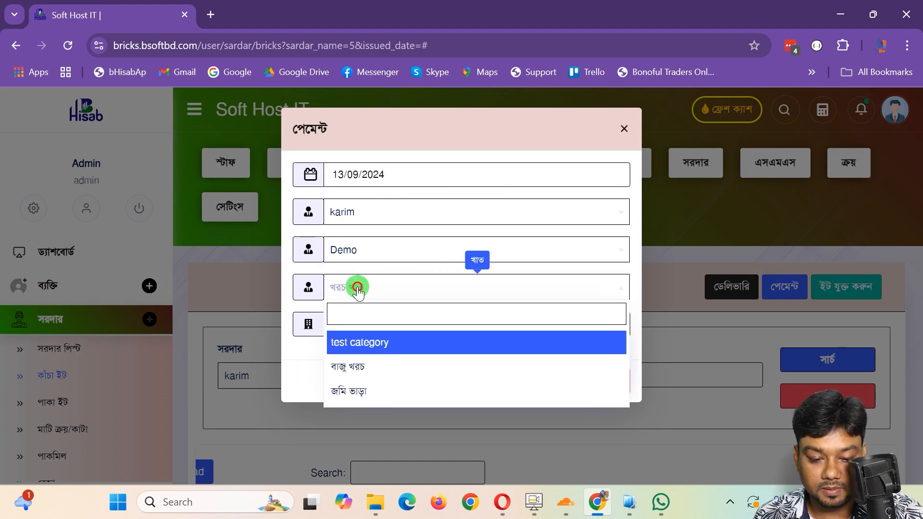
click(370, 367)
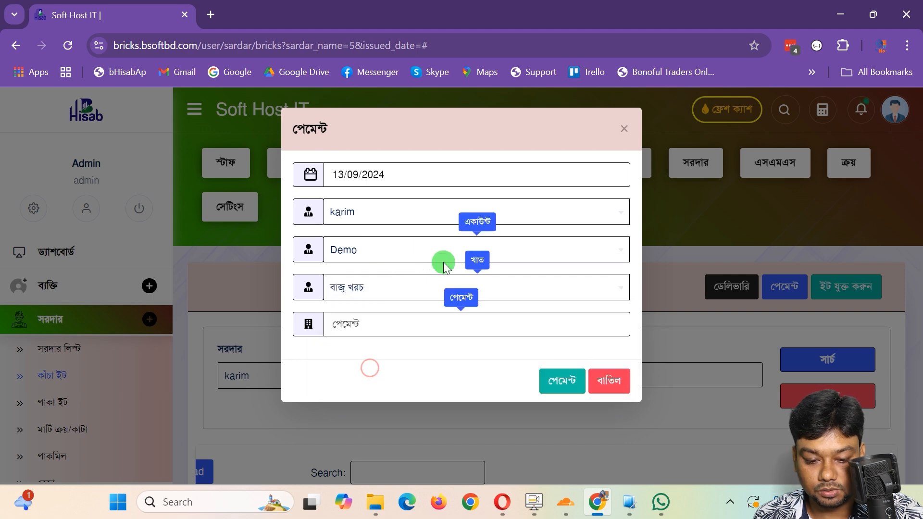
click(374, 315)
text(100000)
click(566, 380)
Step: Examine the new payment row's ডেলিভারি, পেমেন্ট and বাকি figures in the sardar's list
scroll(493, 322, down, 5)
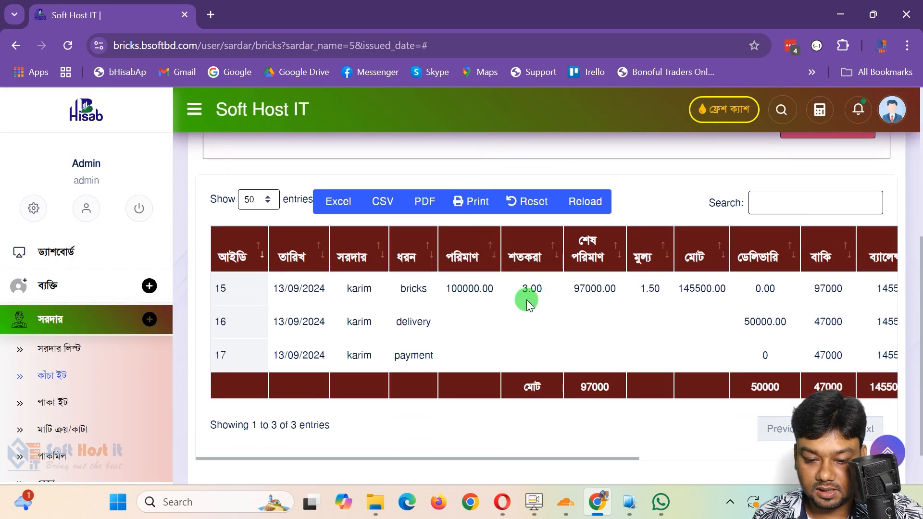
drag(748, 358, 917, 353)
click(637, 360)
drag(569, 359, 548, 358)
drag(620, 358, 650, 357)
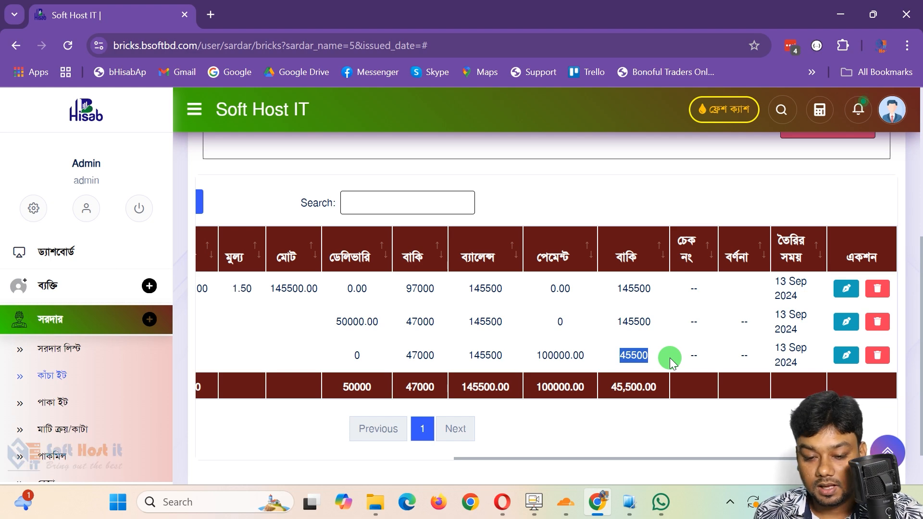
Step: Open the পাকা ইট page under সরদার and look over its entries and sardar filter options
click(62, 402)
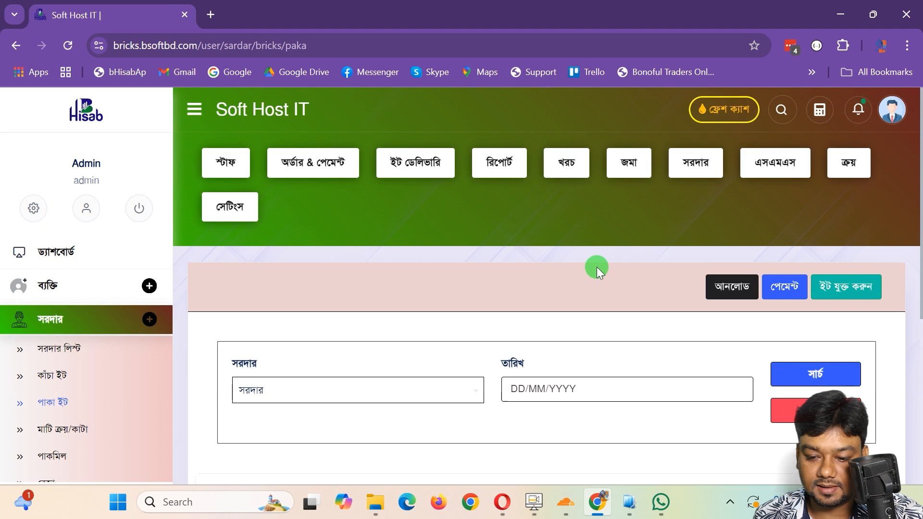
scroll(596, 267, down, 3)
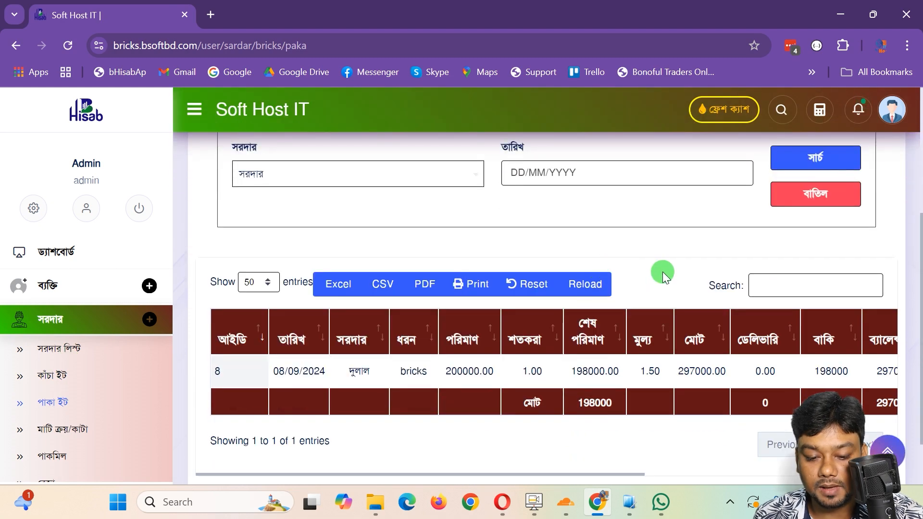
scroll(661, 270, up, 3)
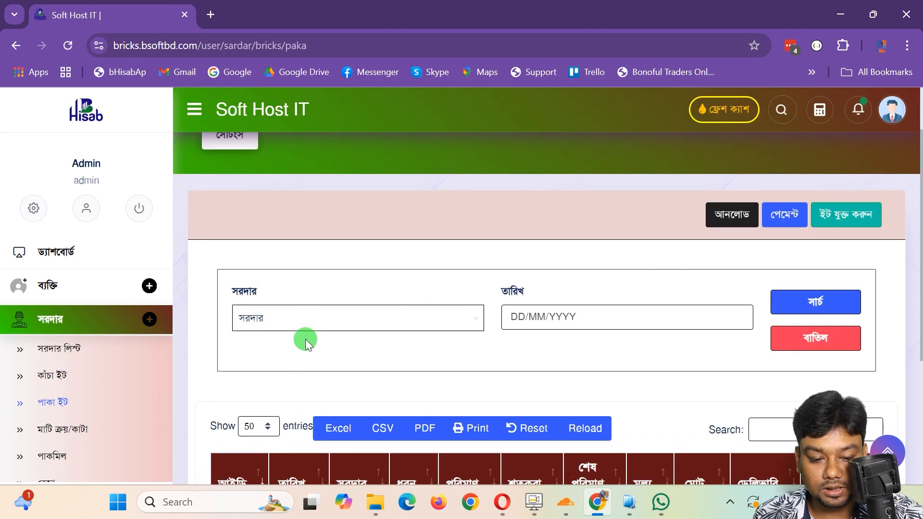
click(306, 322)
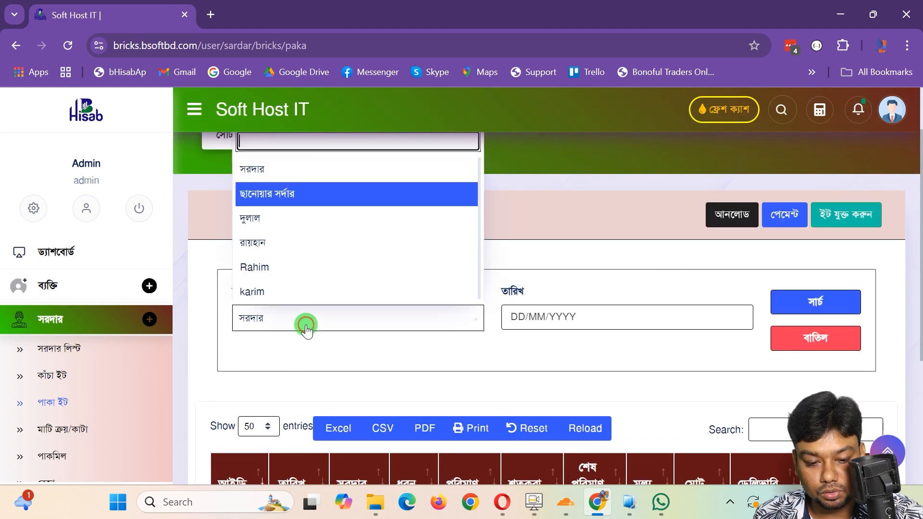
click(500, 234)
Step: Add another sardar for fired bricks in the সরদার লিস্ট, filling in the sardar's name, phone number and address
click(59, 349)
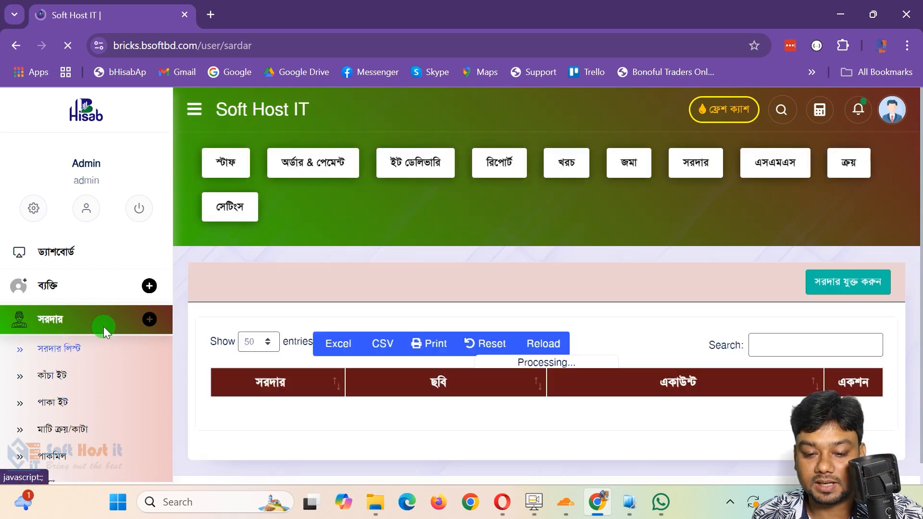
scroll(547, 296, down, 1)
click(848, 210)
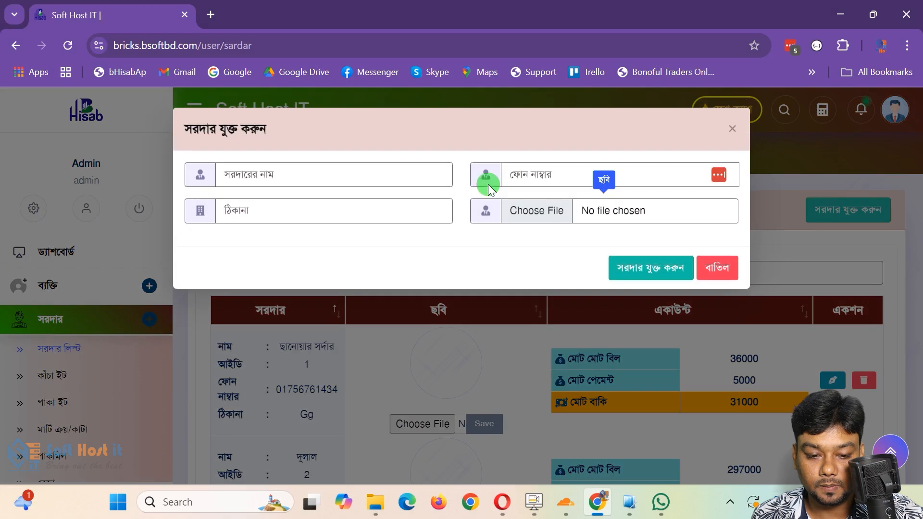
click(311, 175)
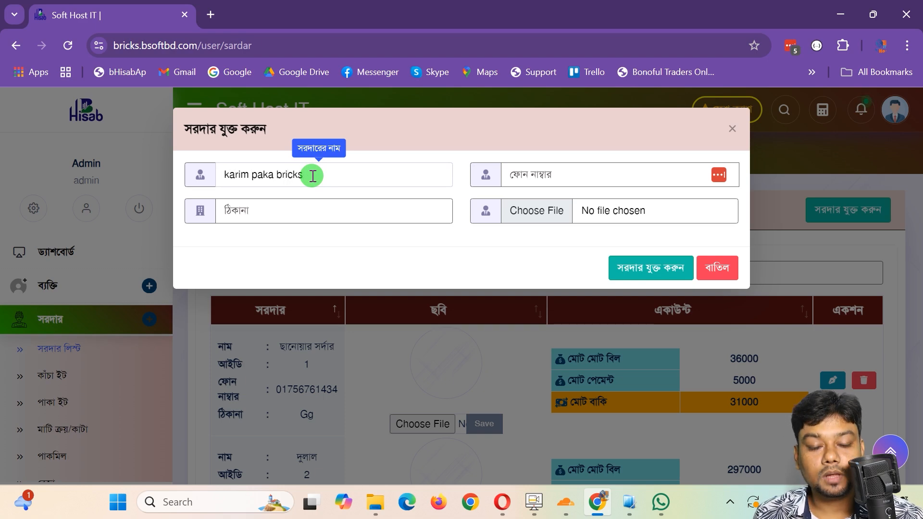
click(563, 173)
text(9999)
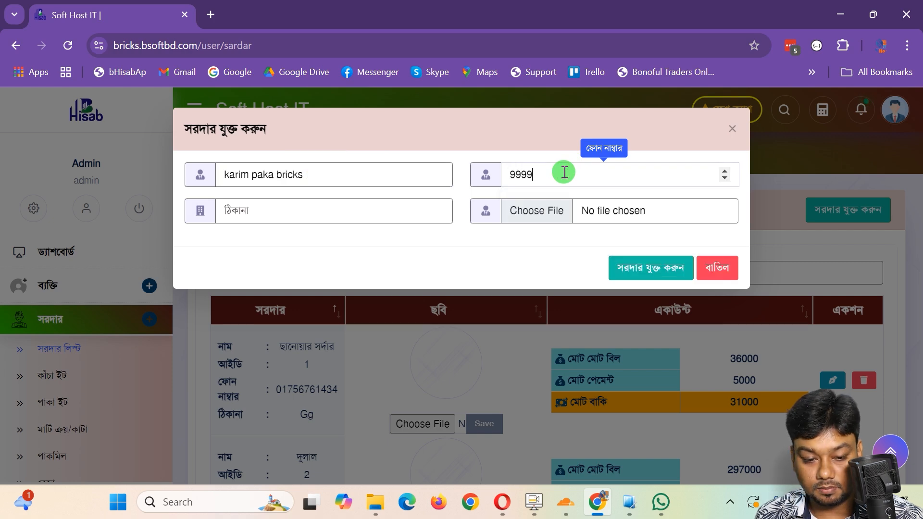
click(408, 211)
text(999)
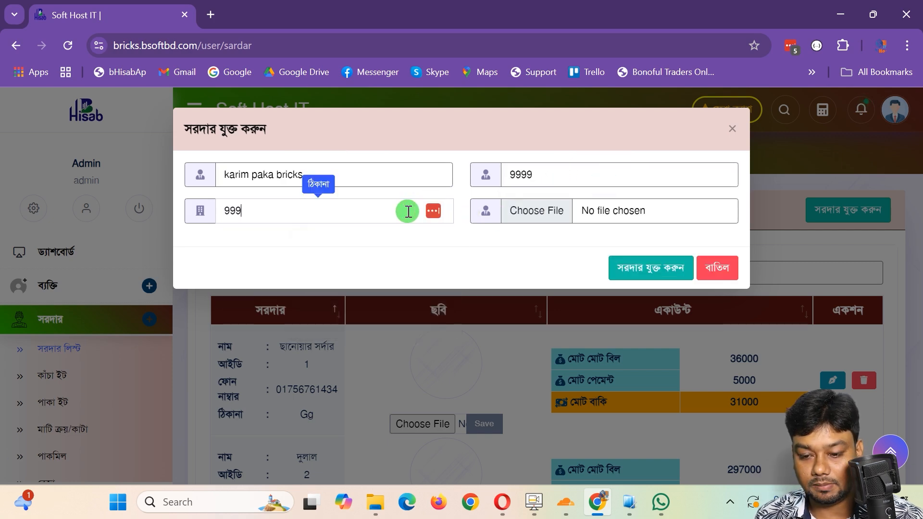
click(673, 268)
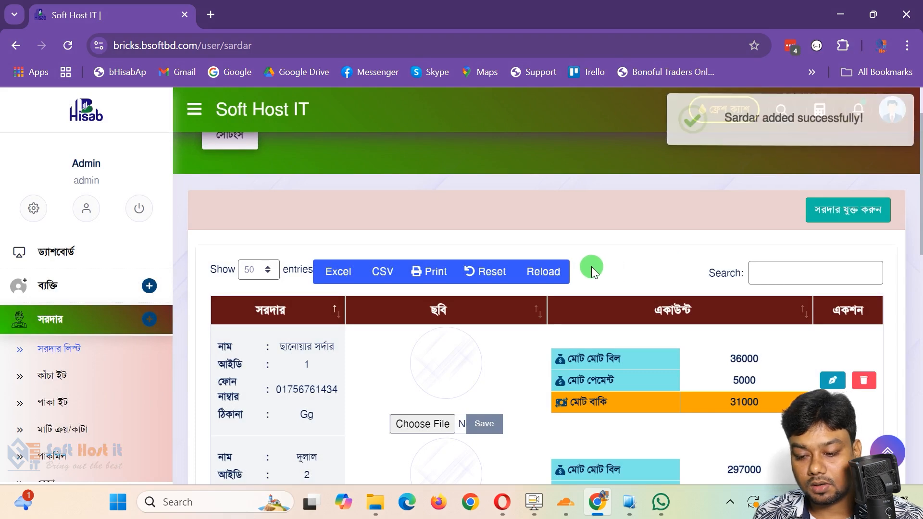
Step: Compare the মোট বিল, মোট পেমেন্ট and মোট বাকি figures of the last two sardars in the list
scroll(593, 265, down, 7)
scroll(586, 271, down, 5)
scroll(587, 269, up, 2)
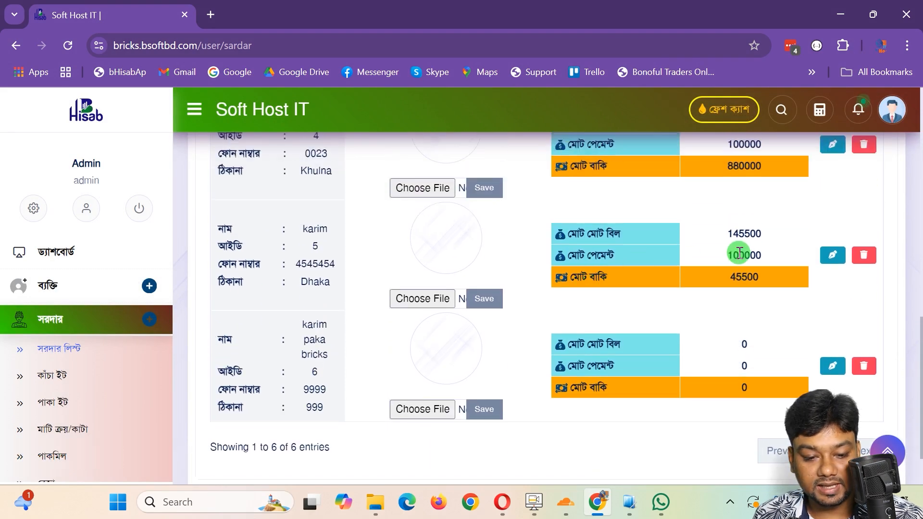
drag(303, 228, 329, 276)
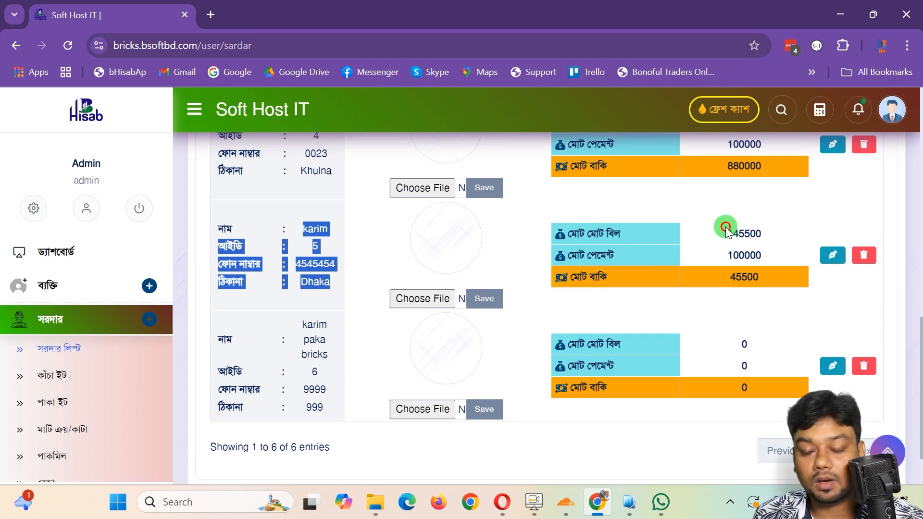
drag(725, 226, 764, 284)
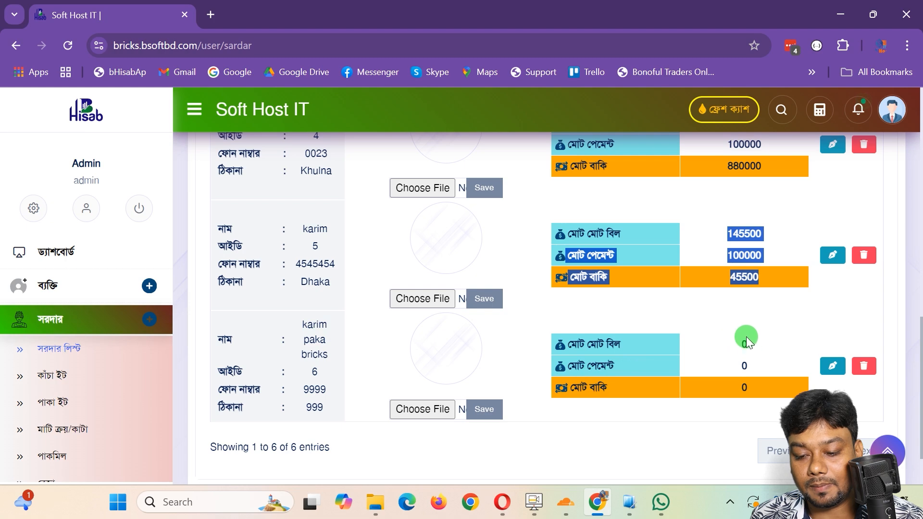
drag(734, 345, 750, 401)
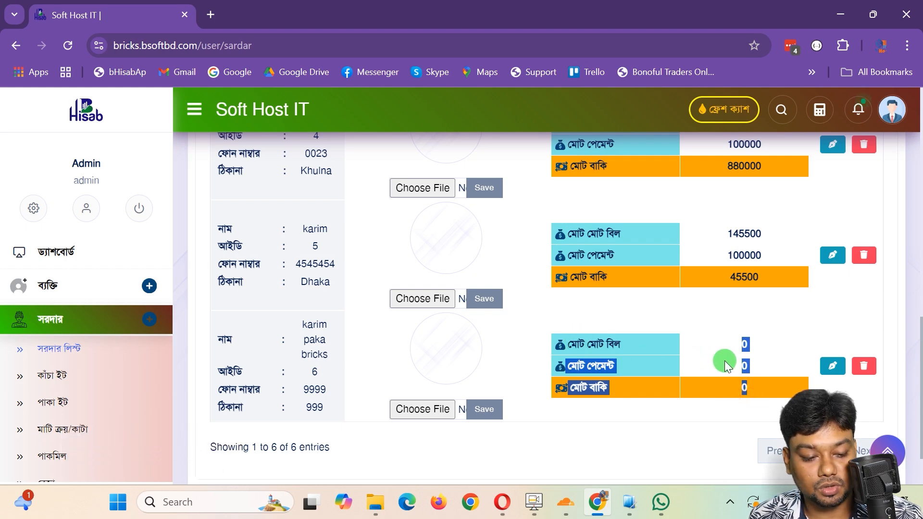
Step: Start a new brick entry on the পাকা ইট page for the newly added fired-brick sardar
click(76, 407)
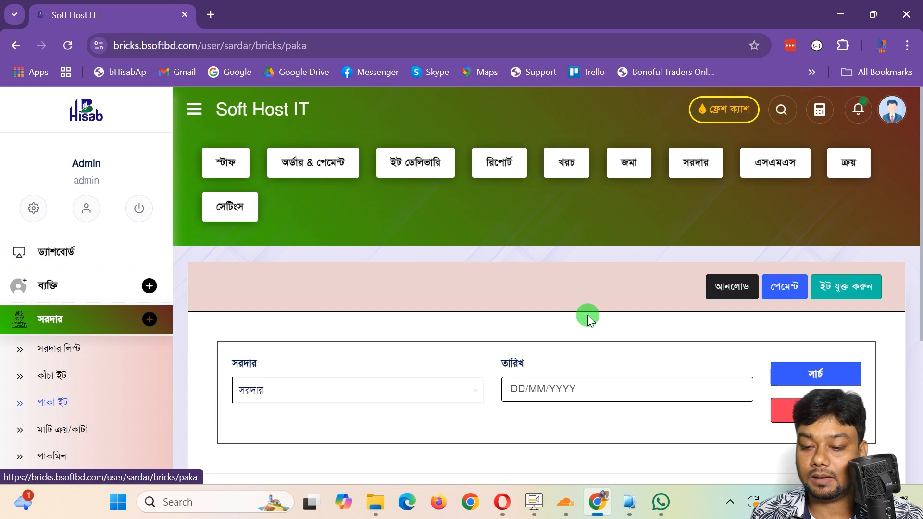
scroll(722, 249, down, 2)
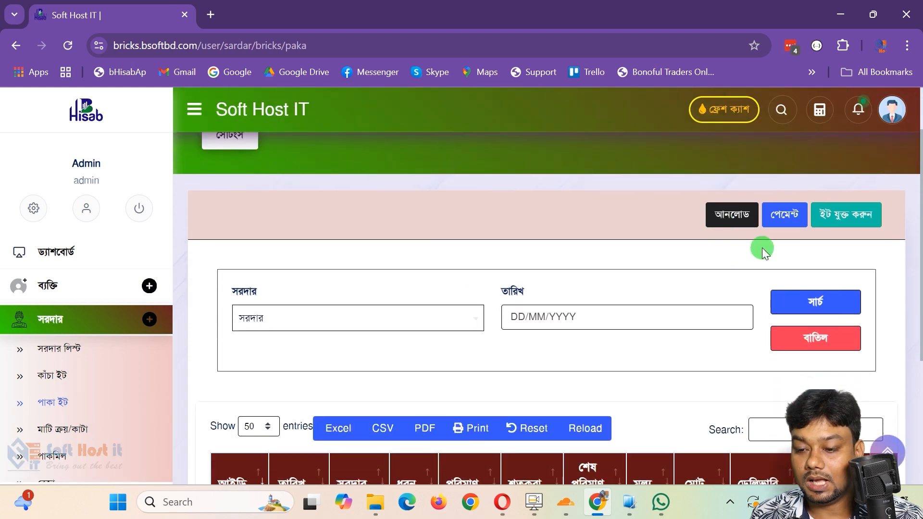
click(861, 216)
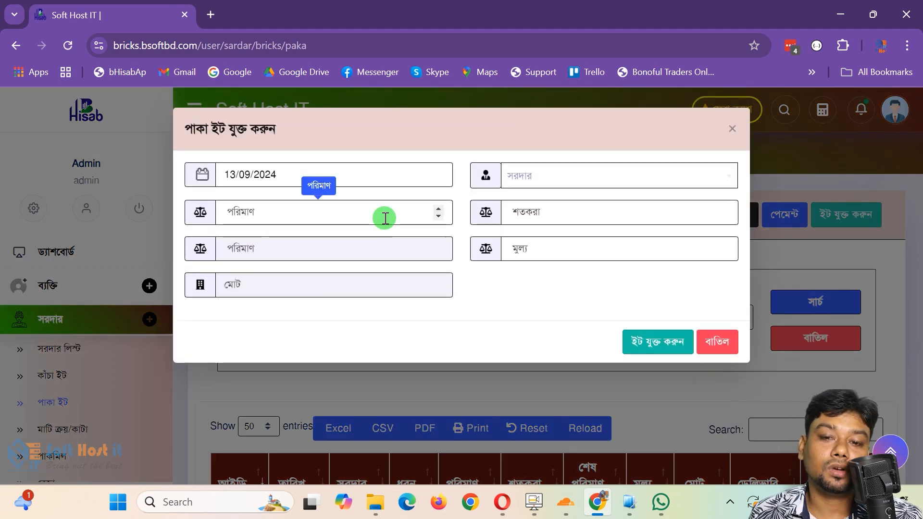
click(582, 178)
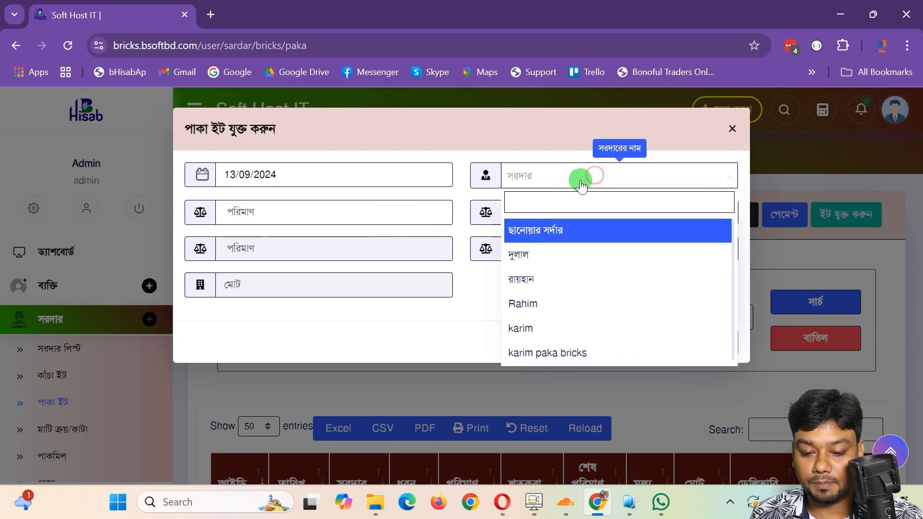
click(554, 353)
Step: Set the entry's পরিমাণ to 50000, শতকরা to 3 and মূল্য to 2, and submit it
click(341, 217)
text(50000)
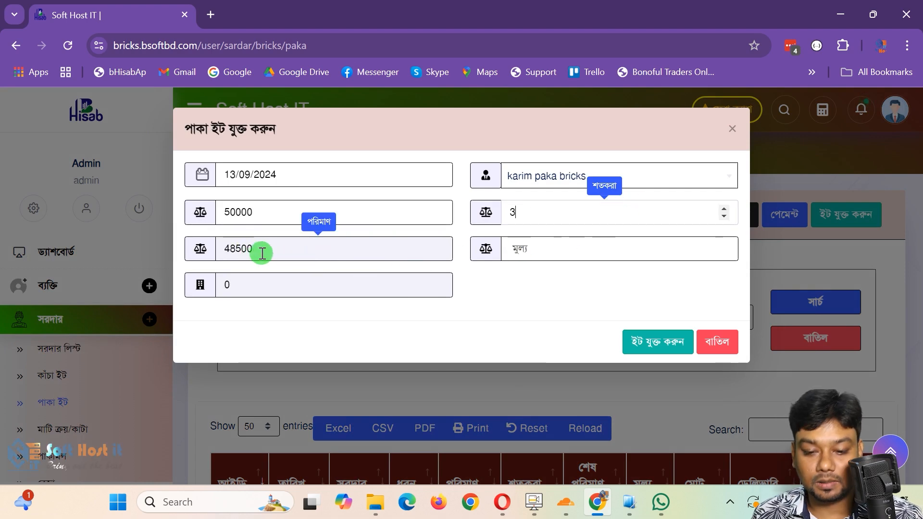
click(545, 248)
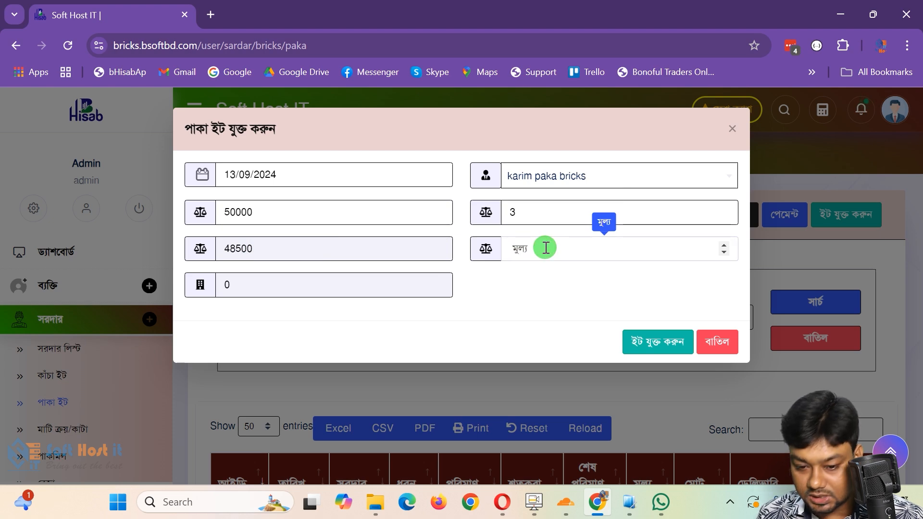
text(2)
click(654, 342)
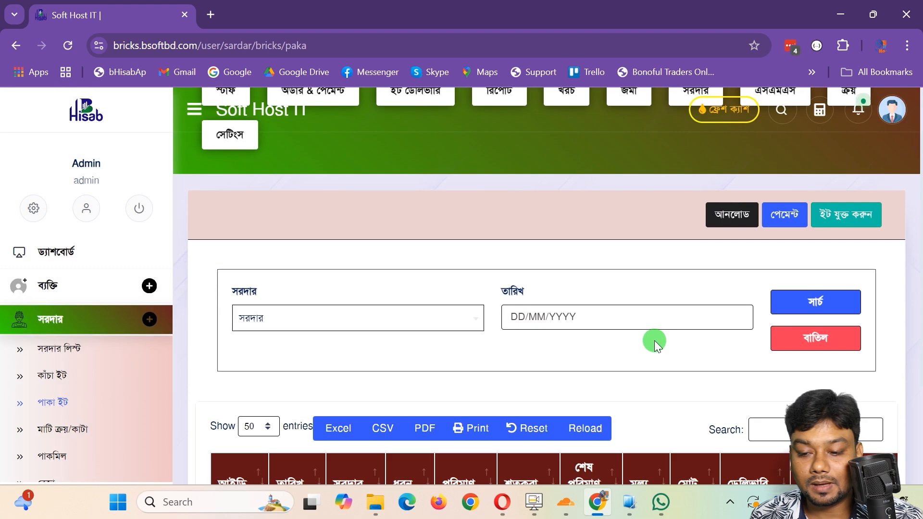
Step: Start a পেমেন্ট for the fired-brick sardar, paid from the Demo account
click(785, 224)
click(384, 205)
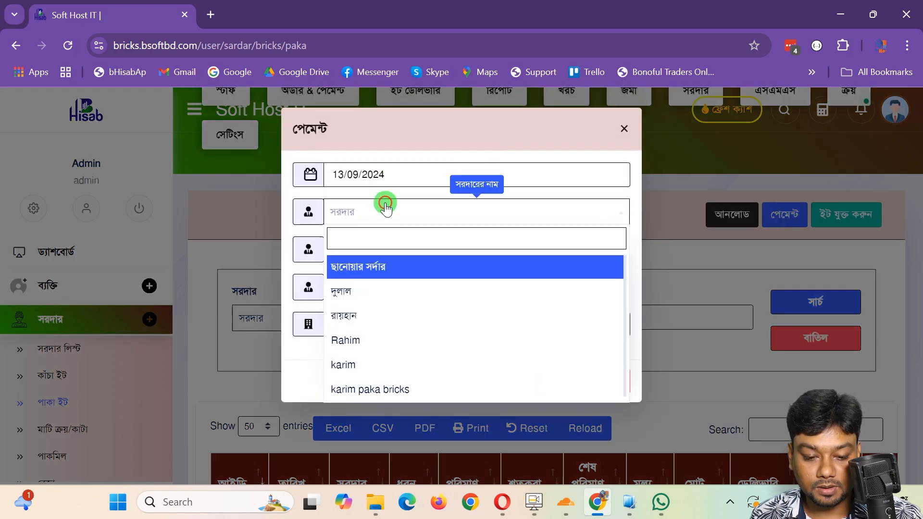
click(369, 383)
click(358, 247)
click(340, 305)
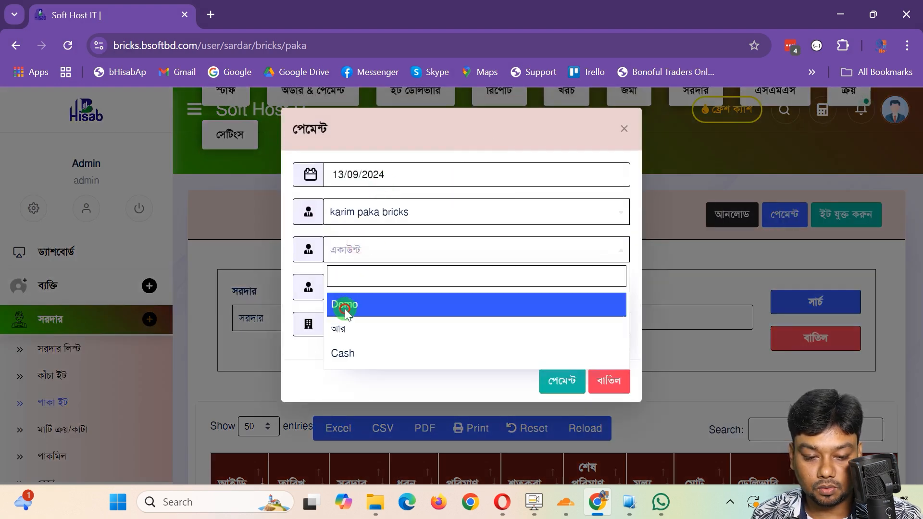
Step: Set the payment's খাত to test category, enter the amount 60000 and submit the payment
click(352, 286)
click(344, 340)
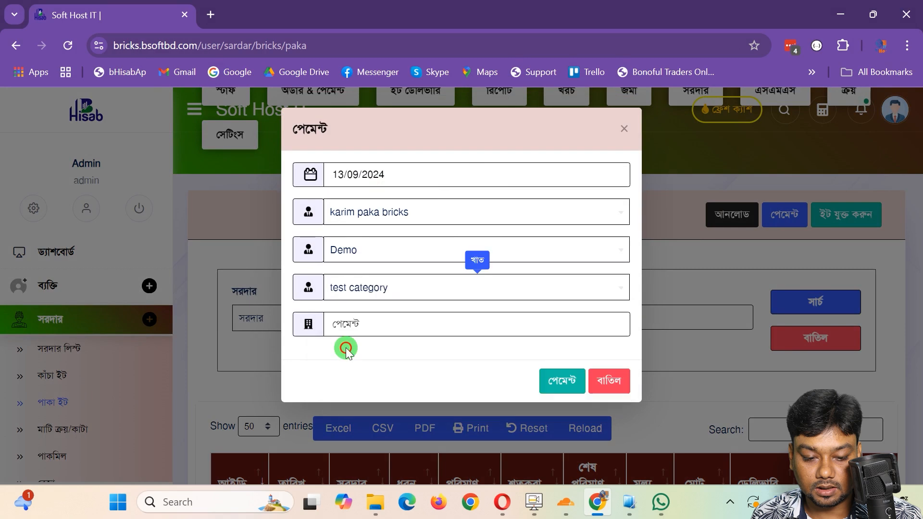
click(357, 321)
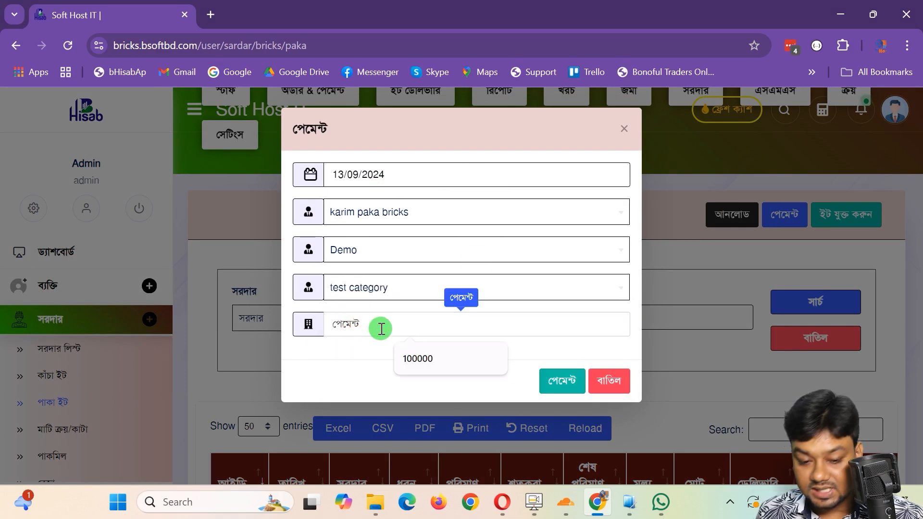
text(60000)
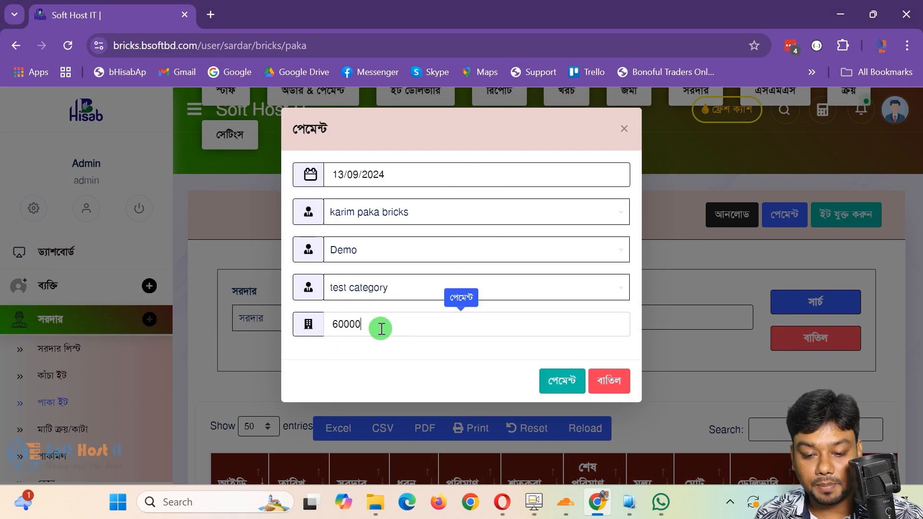
click(561, 380)
Step: Filter the পাকা ইট entries by the fired-brick sardar and examine the brick and payment rows across all columns
click(295, 314)
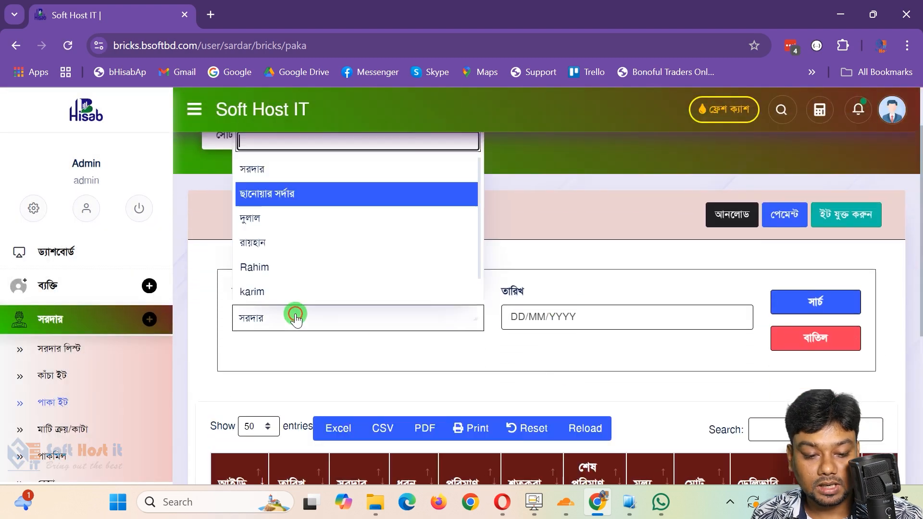
scroll(297, 287, down, 1)
click(297, 289)
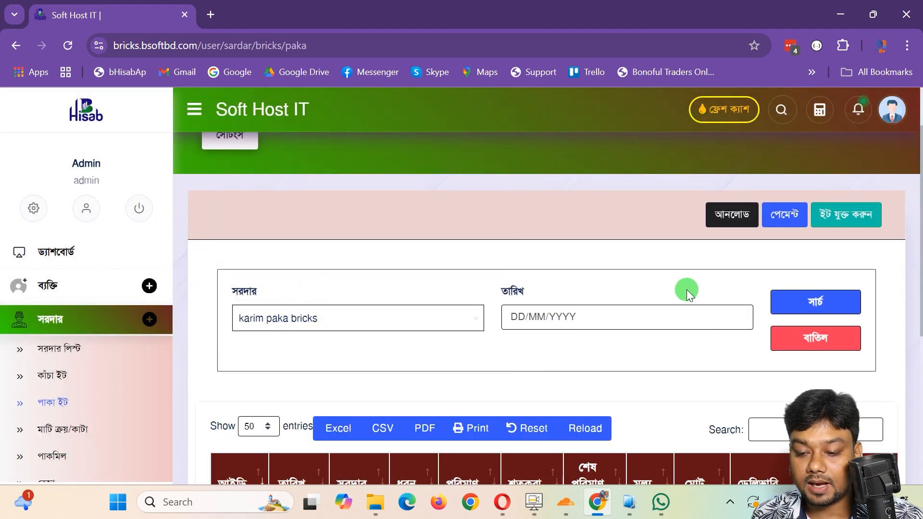
scroll(597, 315, down, 5)
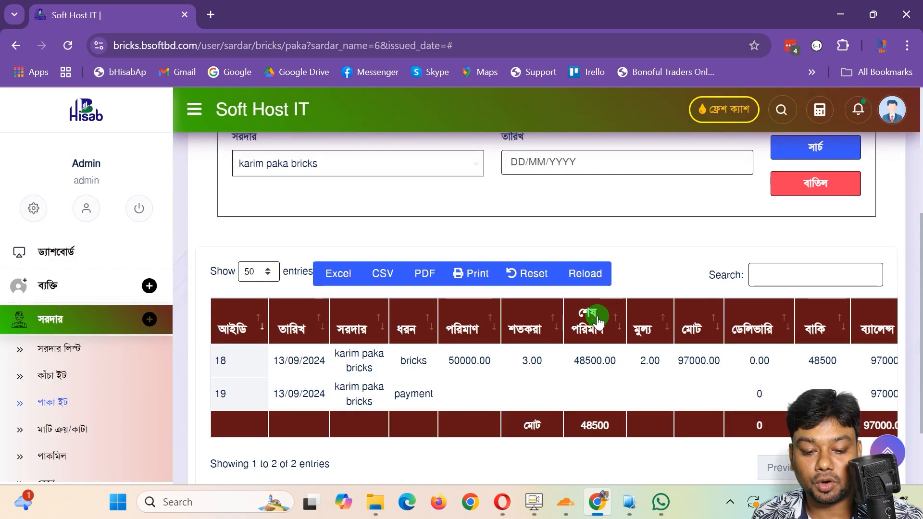
drag(832, 304, 919, 302)
click(719, 302)
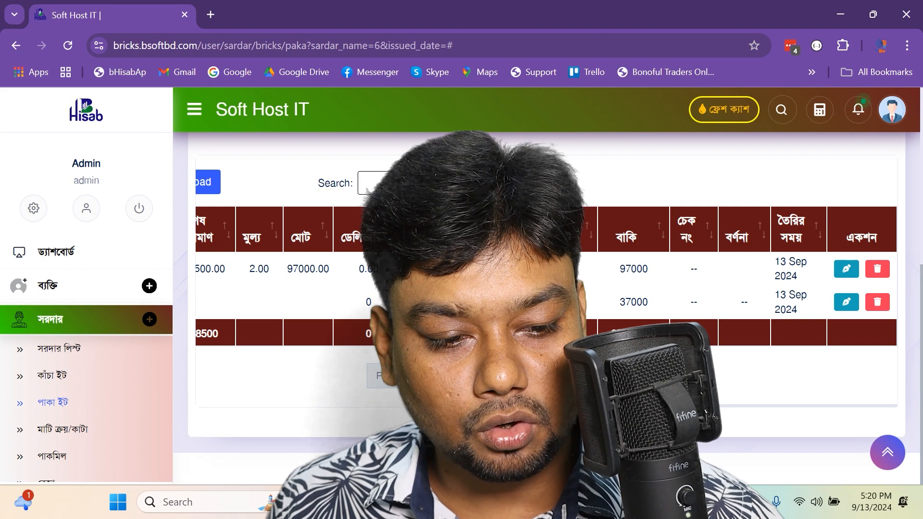
Step: Return to the সরদার লিস্ট and check the বিল, পেমেন্ট and বাকি totals of the two recently added sardars
click(91, 355)
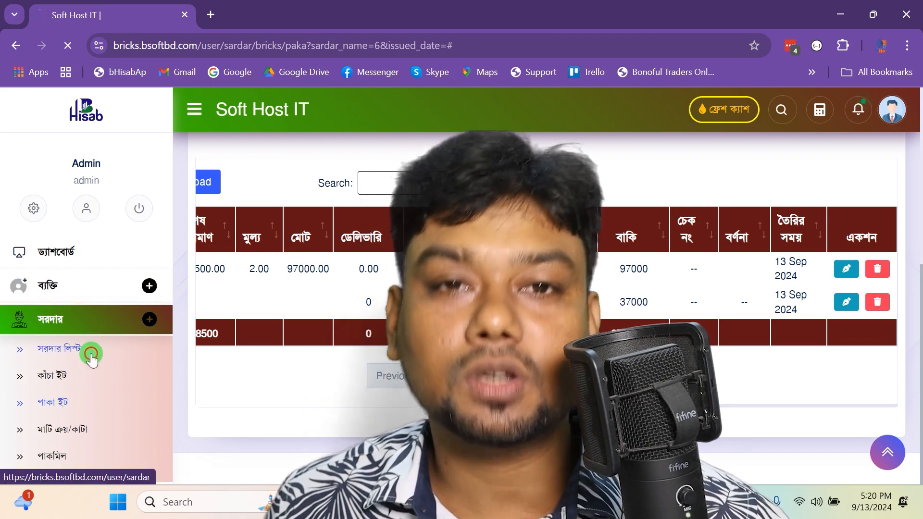
scroll(529, 307, down, 8)
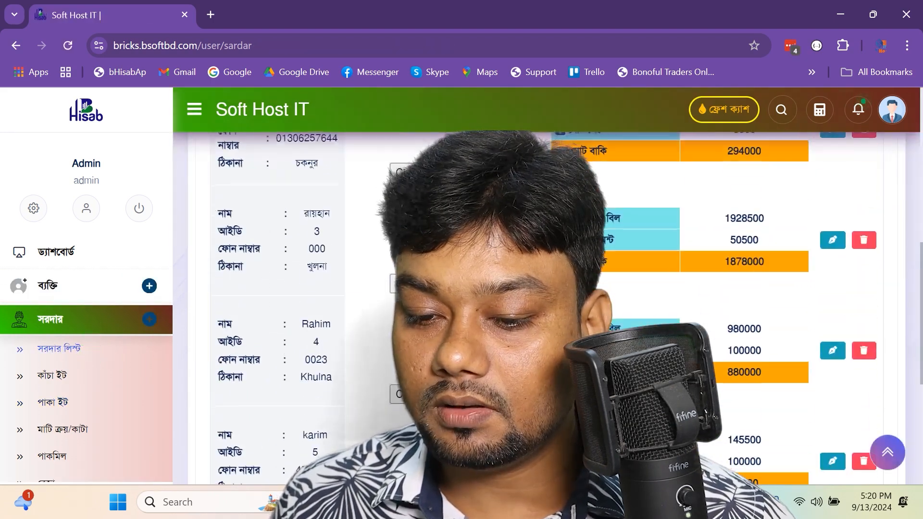
scroll(529, 307, down, 5)
scroll(721, 312, up, 1)
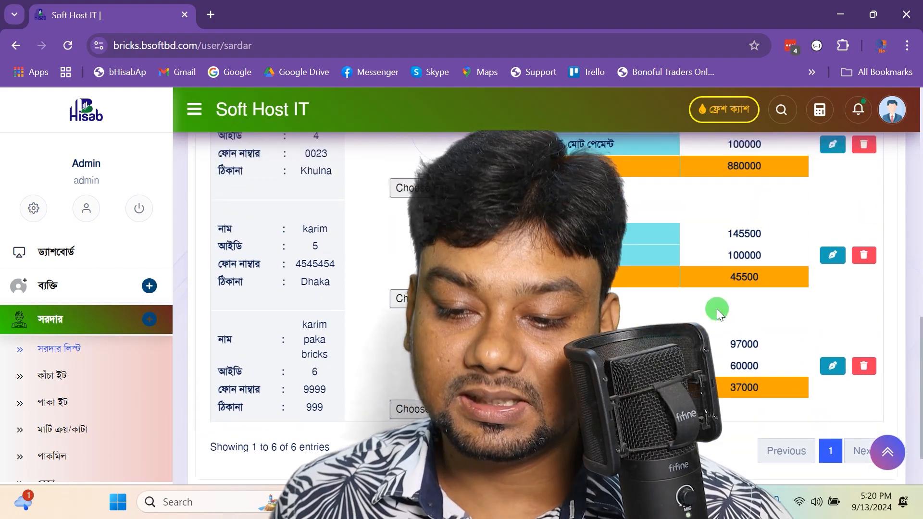
drag(712, 233, 746, 300)
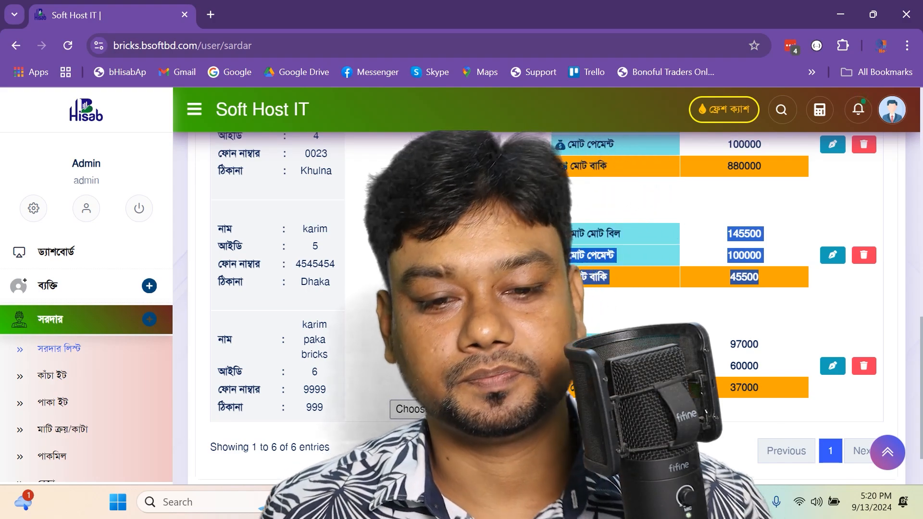
click(642, 502)
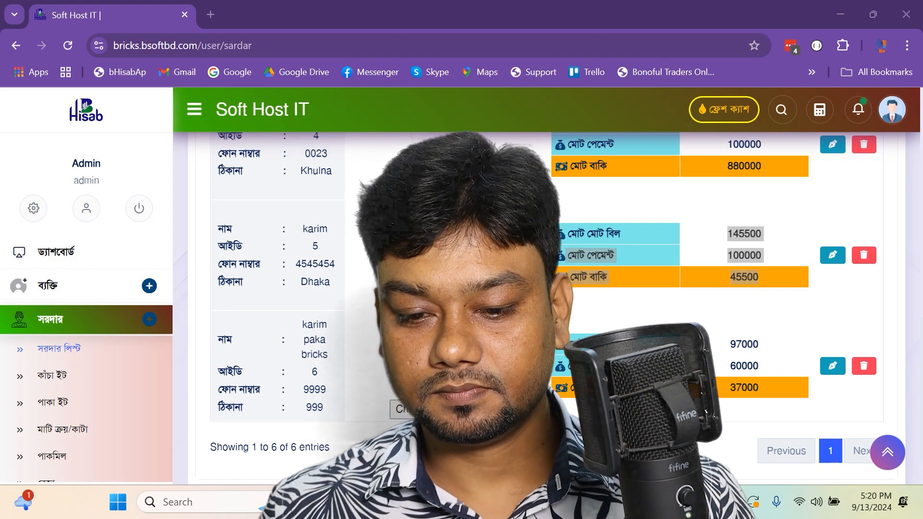
click(689, 194)
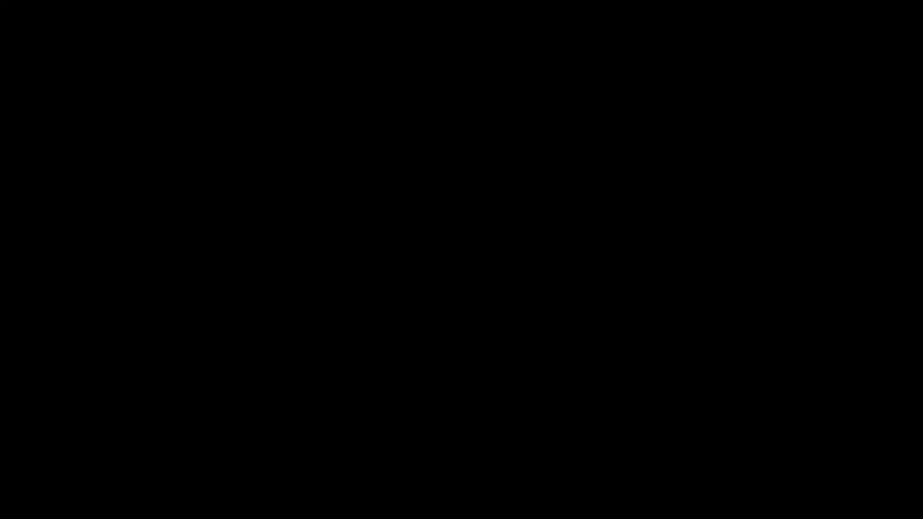